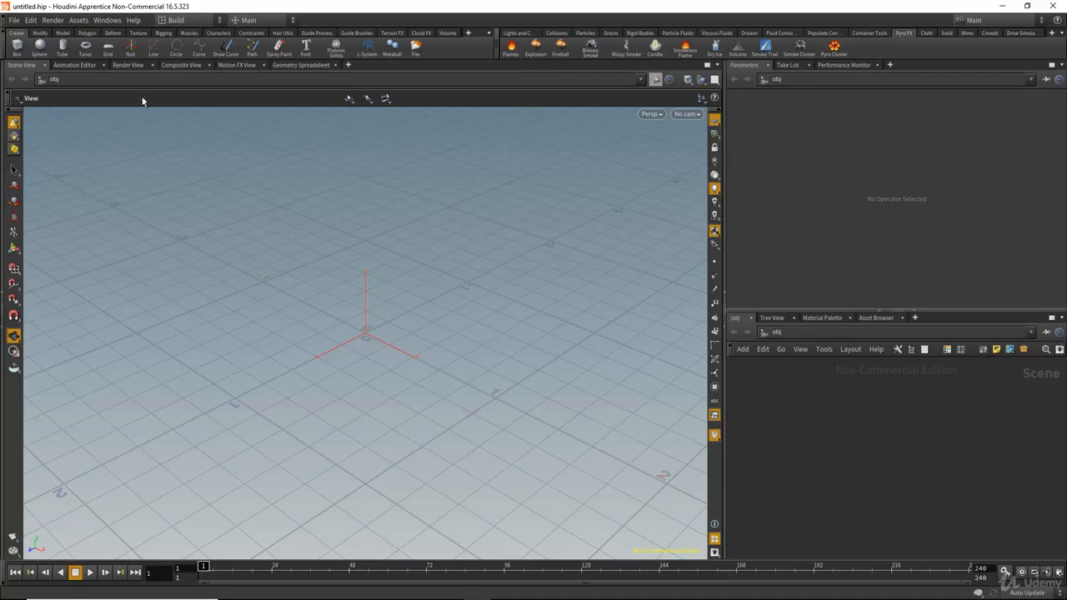
# Create a polygon mesh sphere at the scene origin.
pyautogui.click(39, 49)
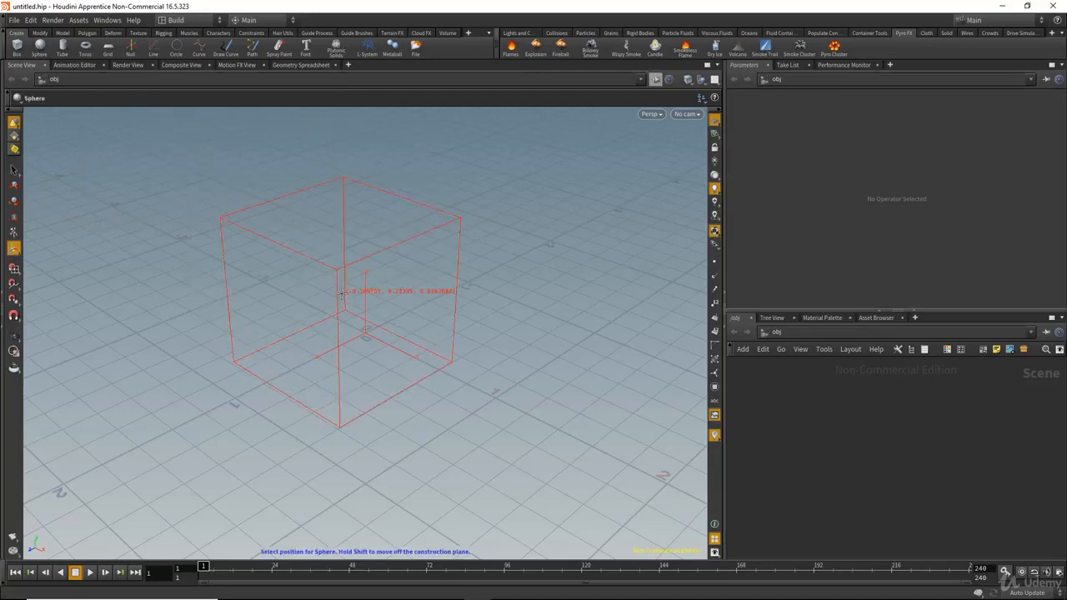
pyautogui.click(340, 293)
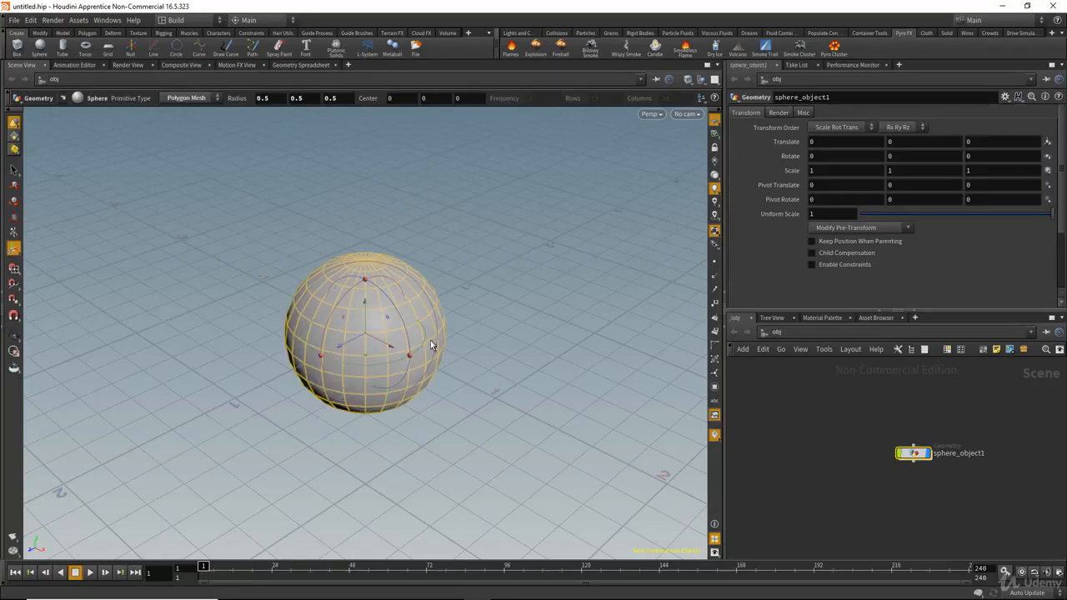
pyautogui.moveTo(828, 423); pyautogui.dragTo(776, 416, button='middle')
pyautogui.scroll(2, 800, 415)
pyautogui.moveTo(824, 419); pyautogui.dragTo(937, 500)
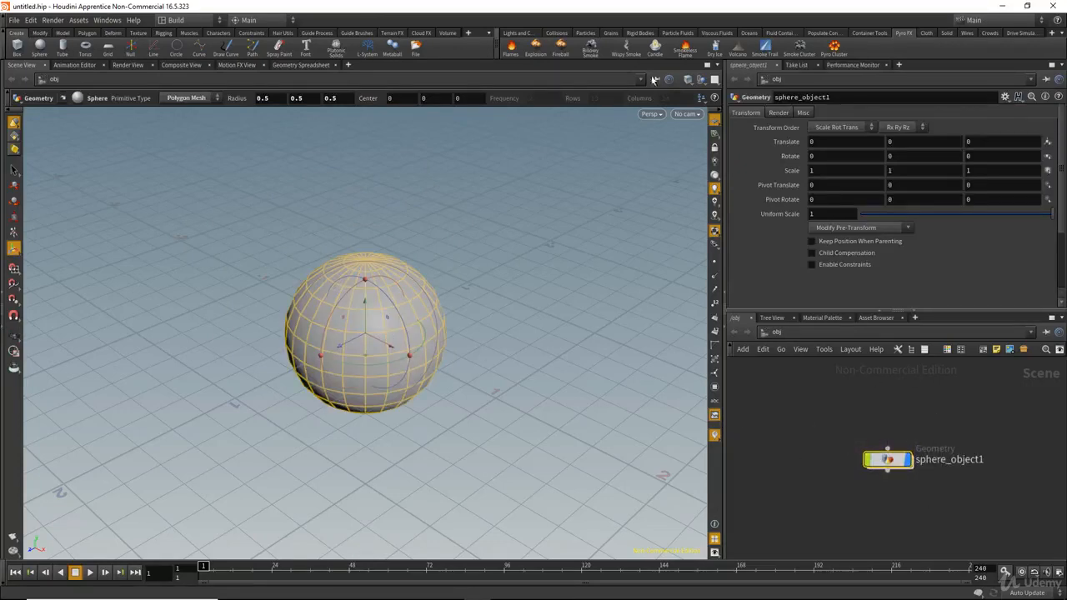
# Apply the Billowy Smoke effect to the sphere and return the network view to the obj level.
pyautogui.click(590, 50)
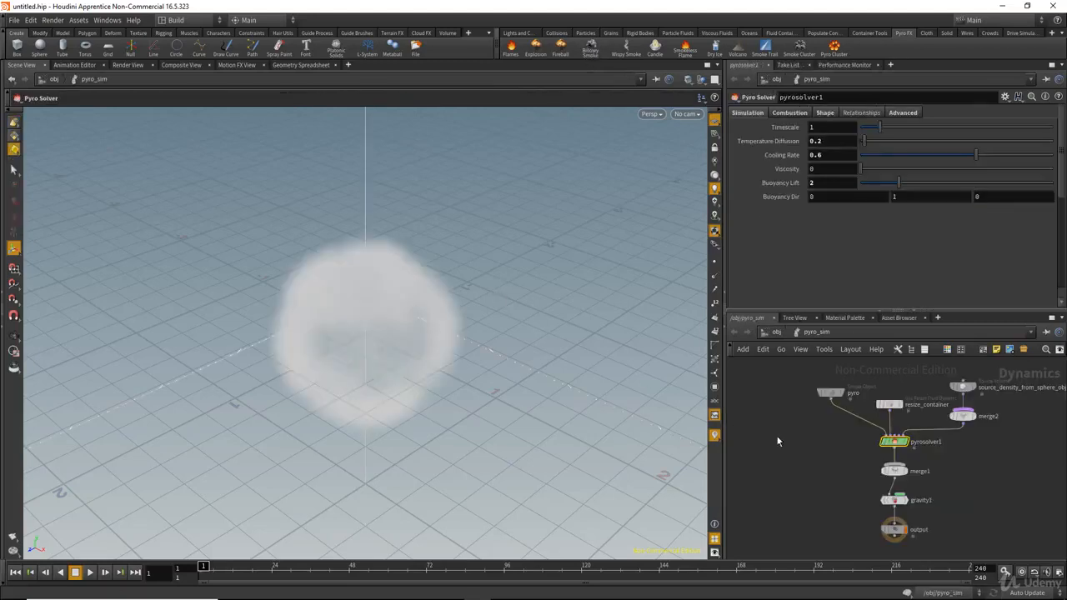
pyautogui.click(772, 331)
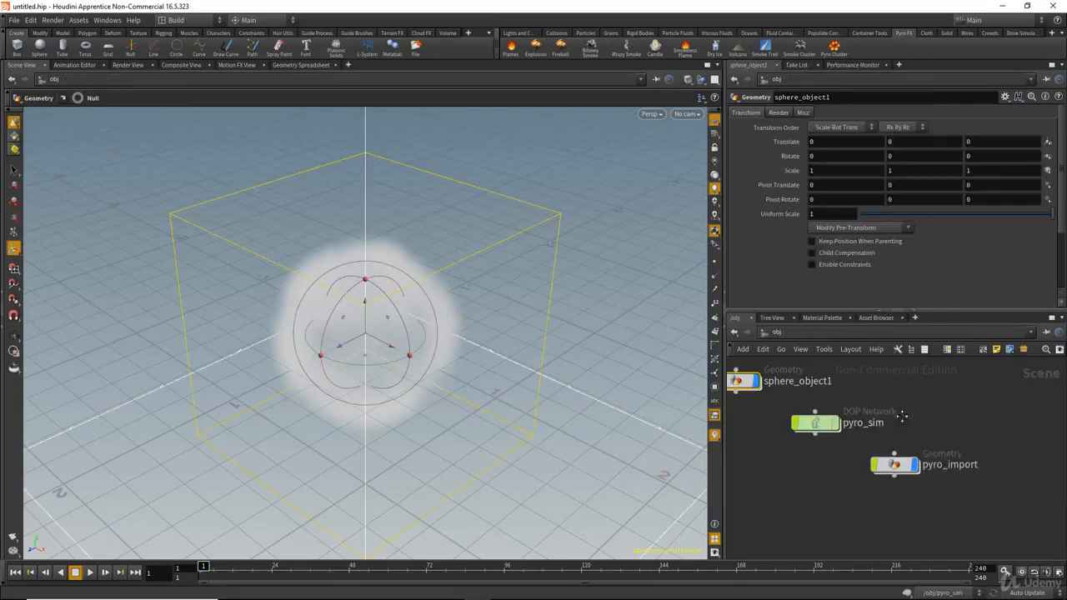
pyautogui.moveTo(901, 416); pyautogui.dragTo(945, 443, button='middle')
pyautogui.scroll(-3, 923, 422)
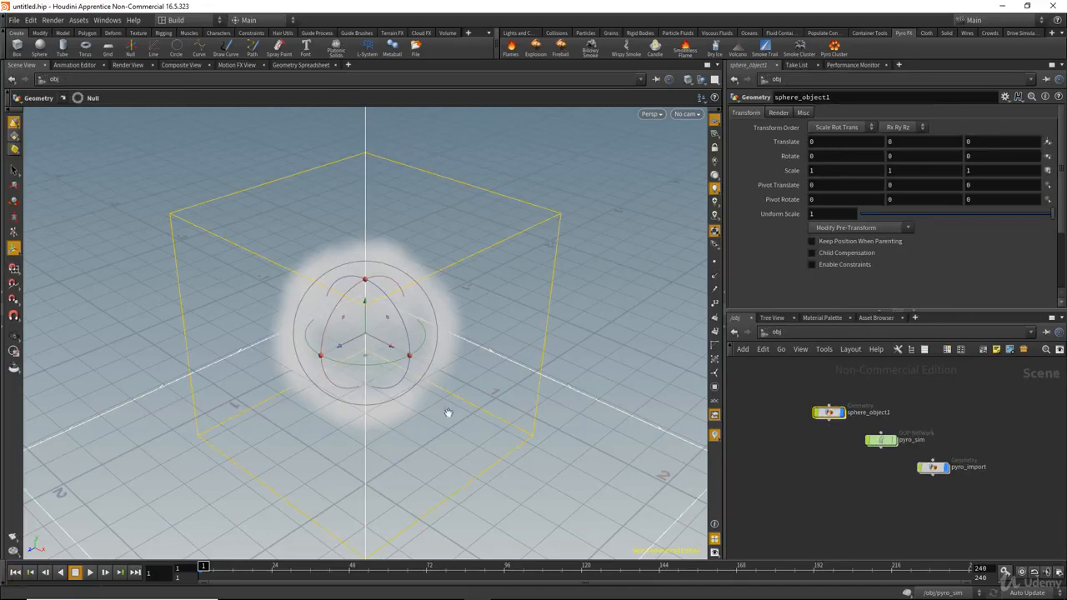
# Frame the whole smoke container, play the simulation to about frame 56, and rewind to frame 1.
pyautogui.keyDown('alt'); pyautogui.moveTo(448, 413); pyautogui.dragTo(256, 385, button='right'); pyautogui.keyUp('alt')
pyautogui.keyDown('alt'); pyautogui.moveTo(476, 378); pyautogui.dragTo(450, 339); pyautogui.keyUp('alt')
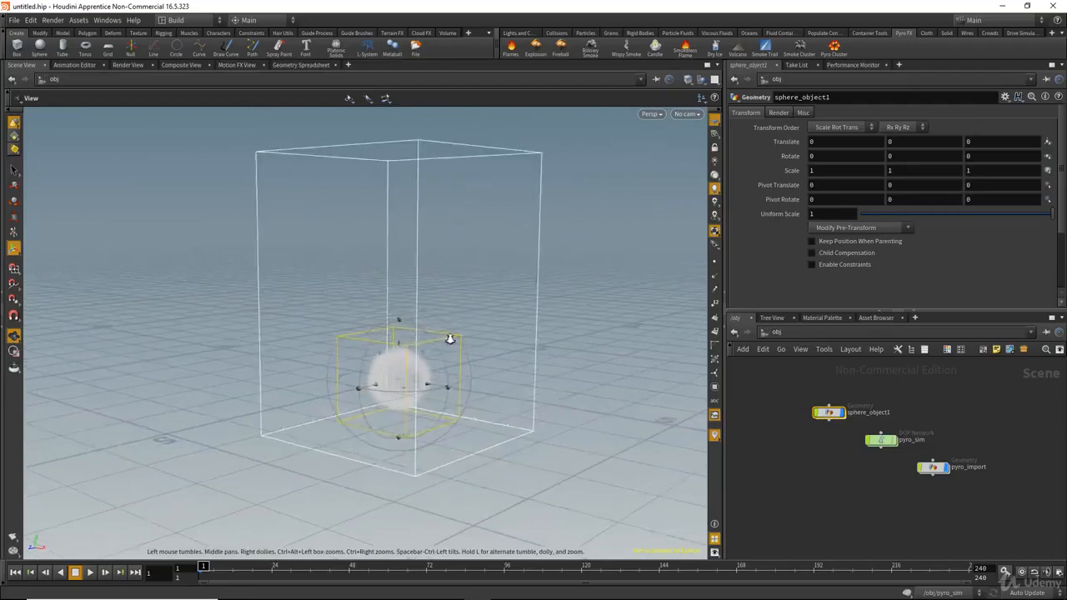
pyautogui.scroll(1, 435, 338)
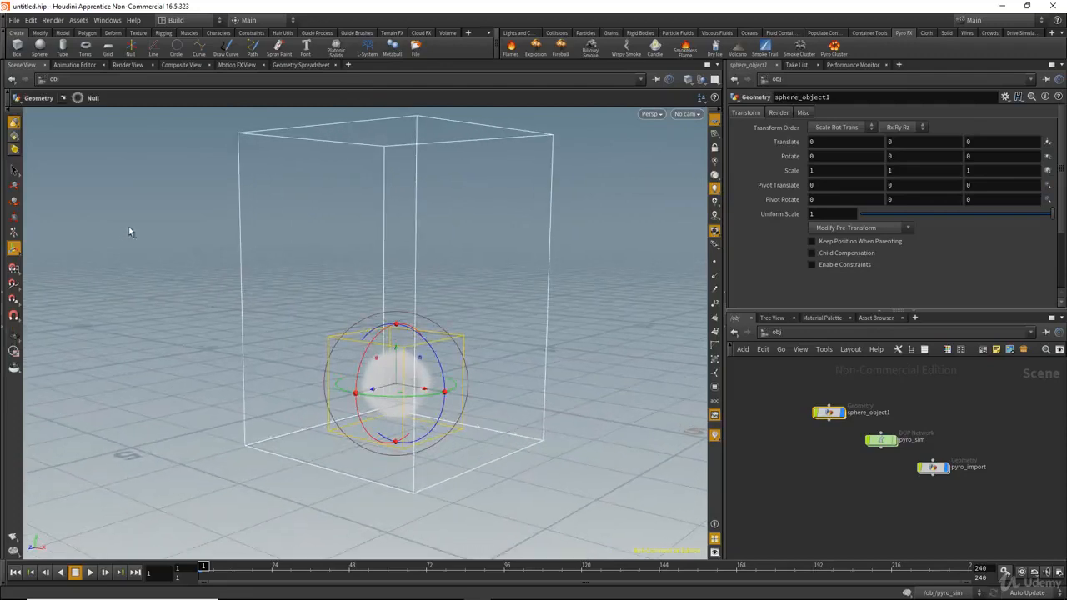
pyautogui.click(90, 571)
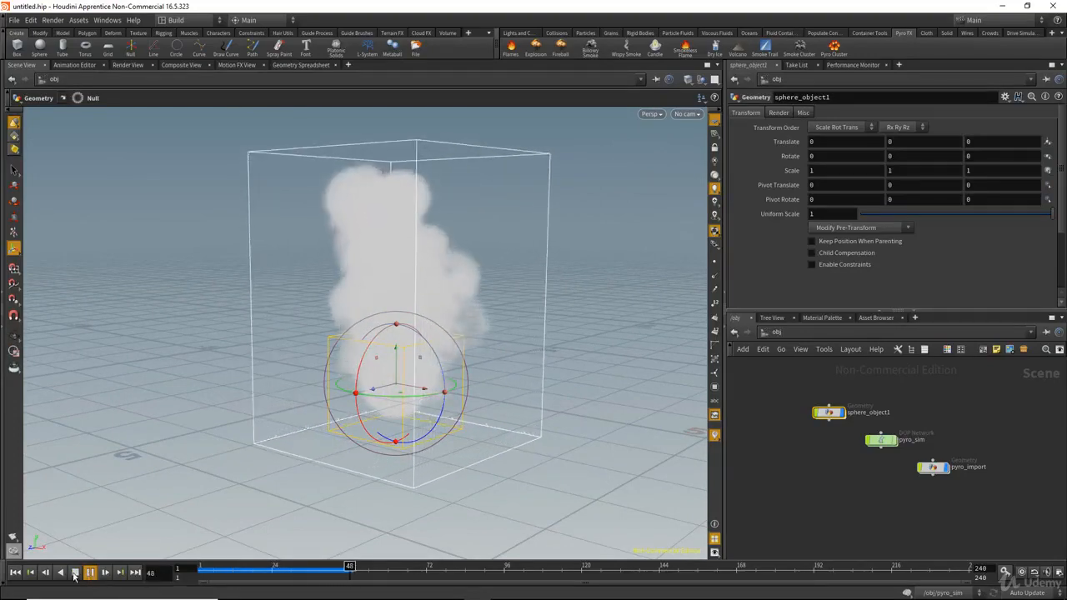
pyautogui.click(75, 573)
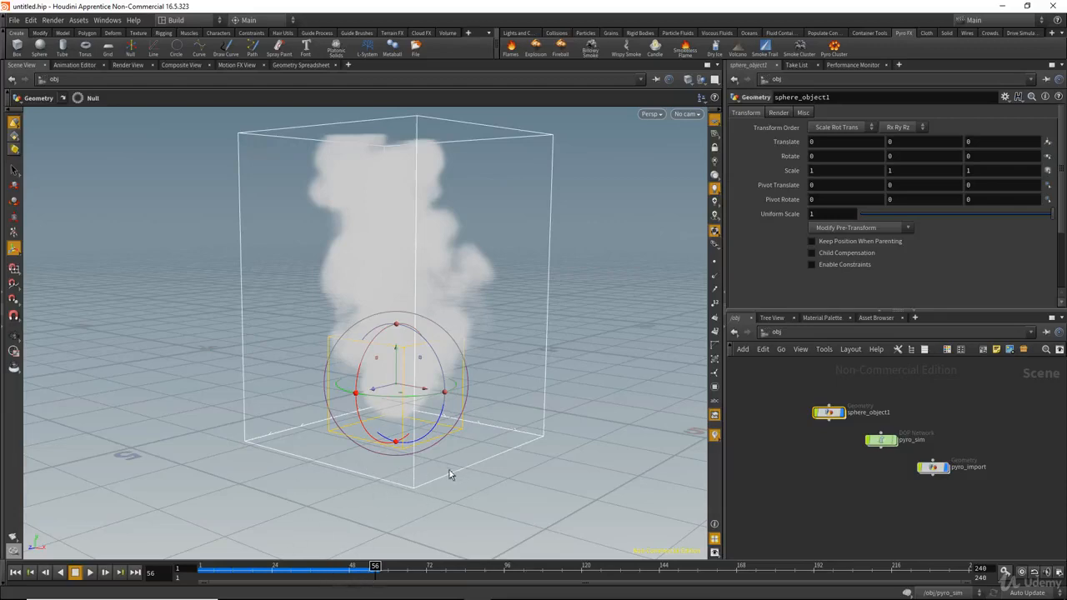
pyautogui.click(15, 573)
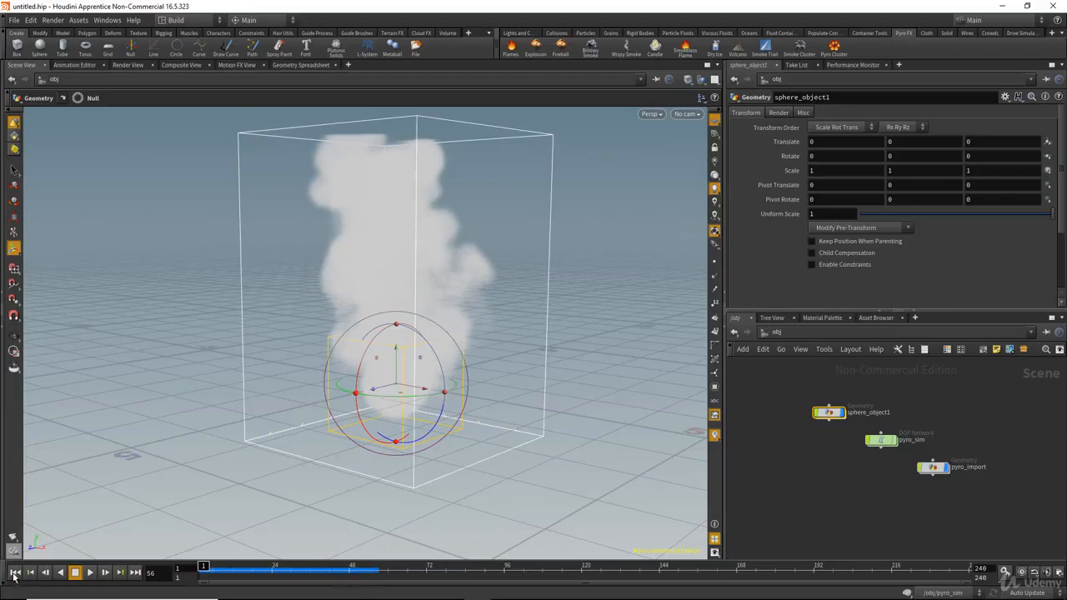
# Turn on real-time playback and play the smoke simulation to about frame 107.
pyautogui.click(1021, 572)
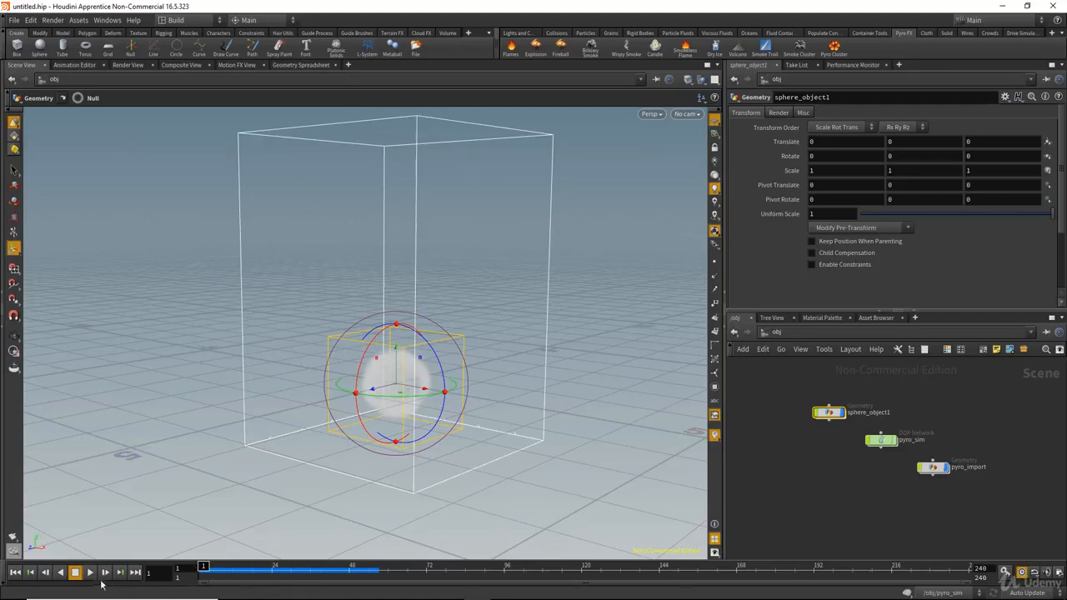
pyautogui.click(90, 573)
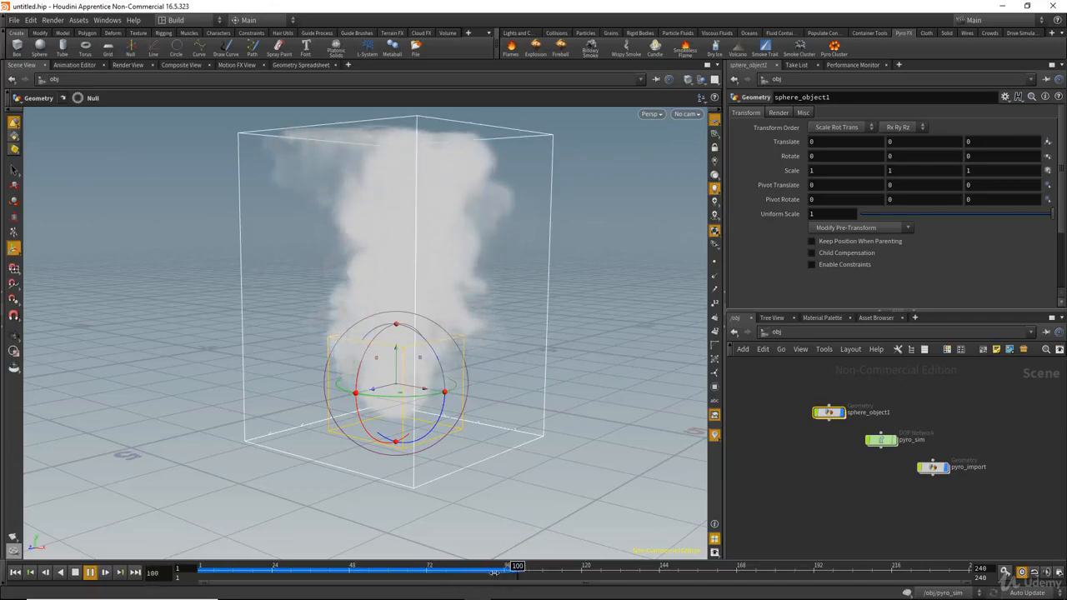
pyautogui.click(15, 573)
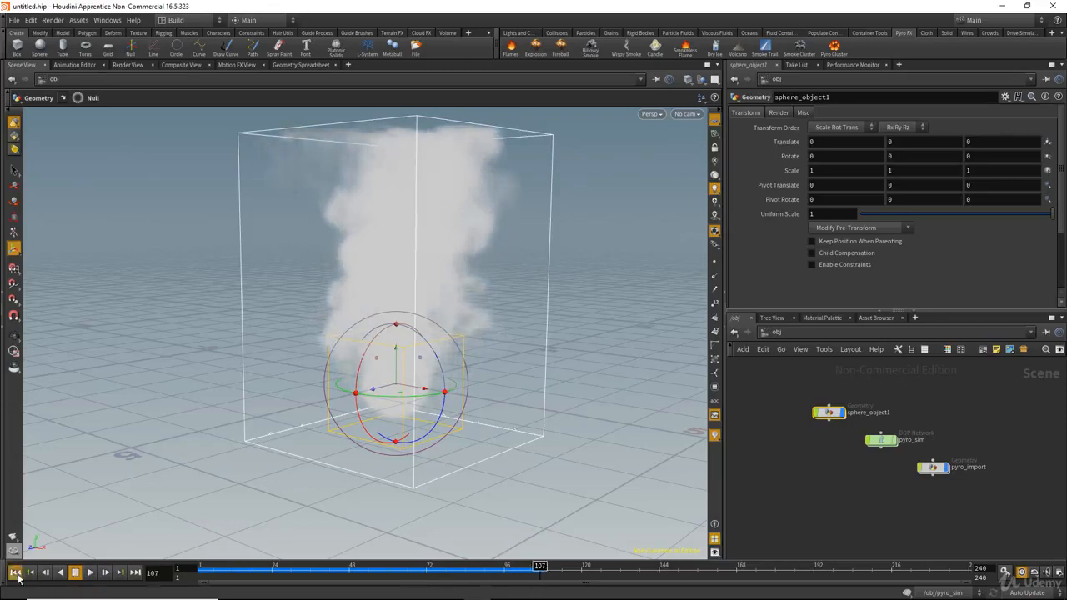
# Replay the cached smoke frames to about frame 80 and return to frame 1.
pyautogui.click(88, 573)
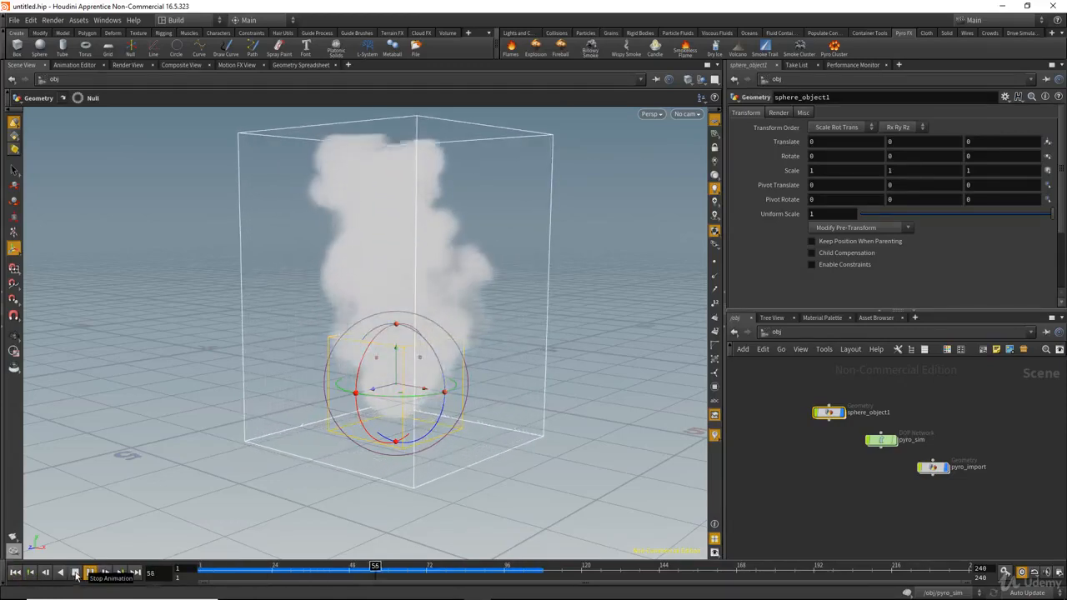
pyautogui.click(76, 573)
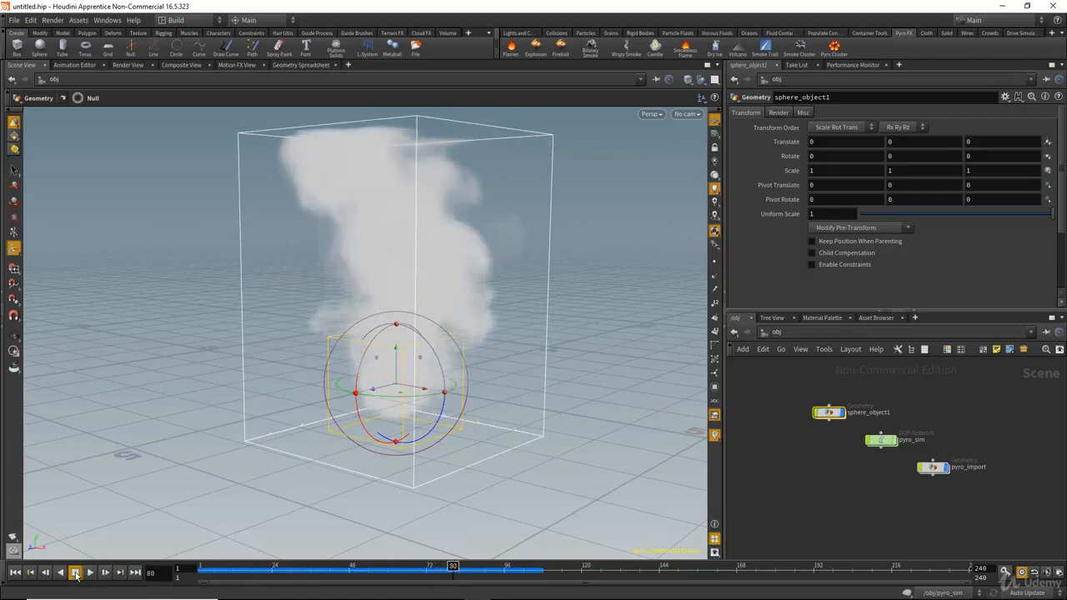
pyautogui.click(15, 573)
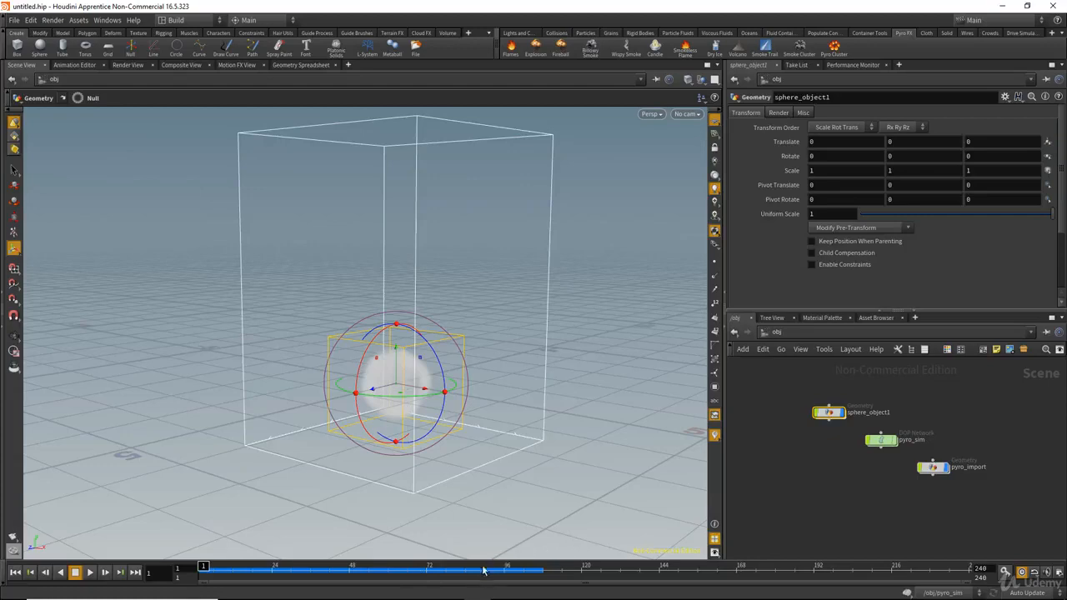
# Reset the simulation of the pyro_sim DOP network and resimulate it to about frame 54.
pyautogui.scroll(3, 862, 513)
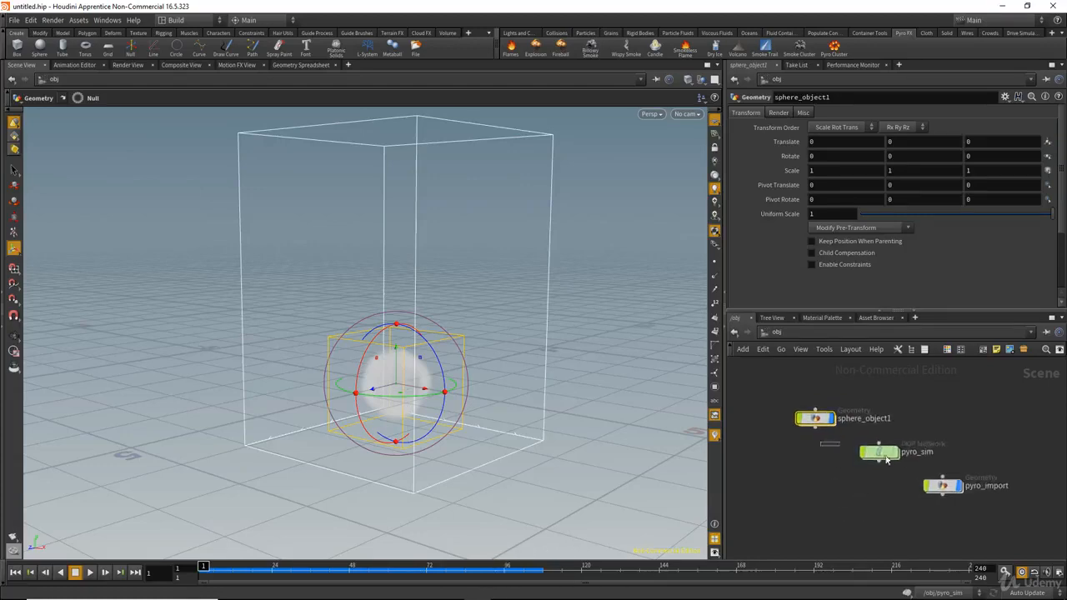
pyautogui.click(912, 459)
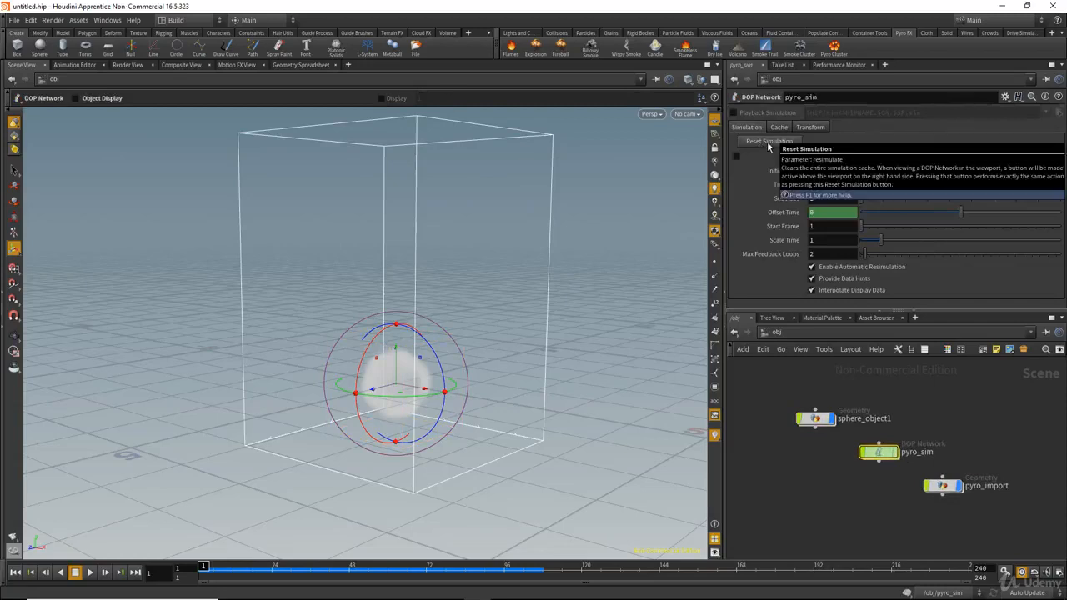
pyautogui.click(768, 141)
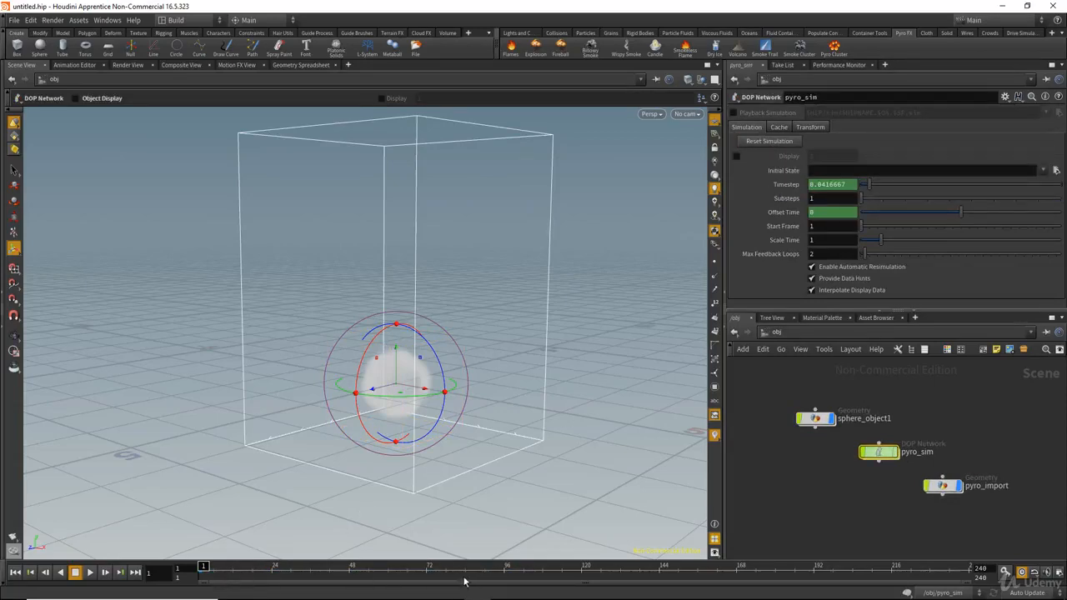
pyautogui.click(90, 572)
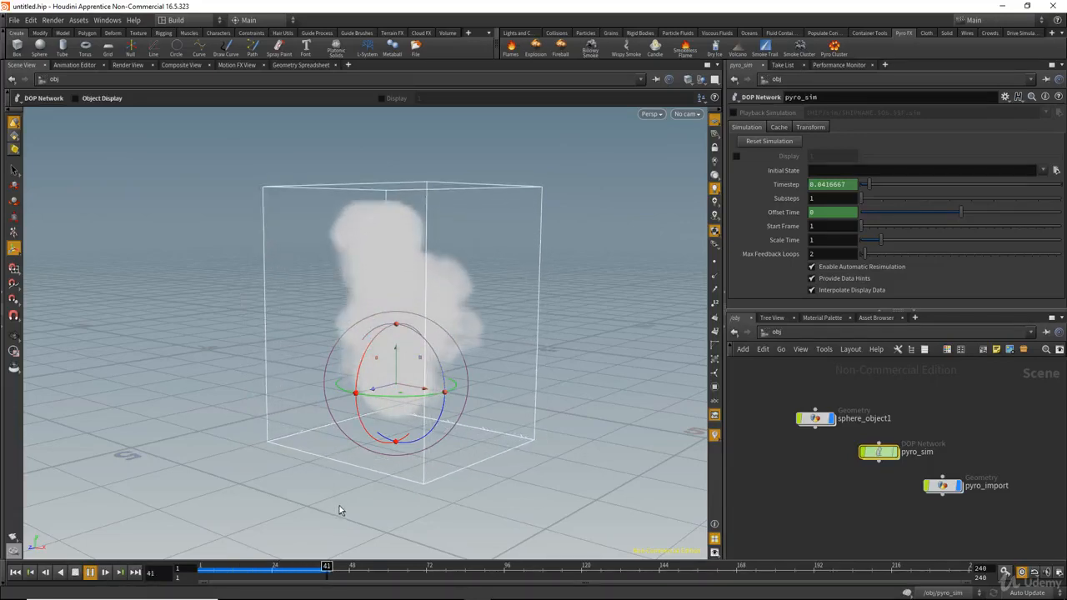
pyautogui.click(74, 571)
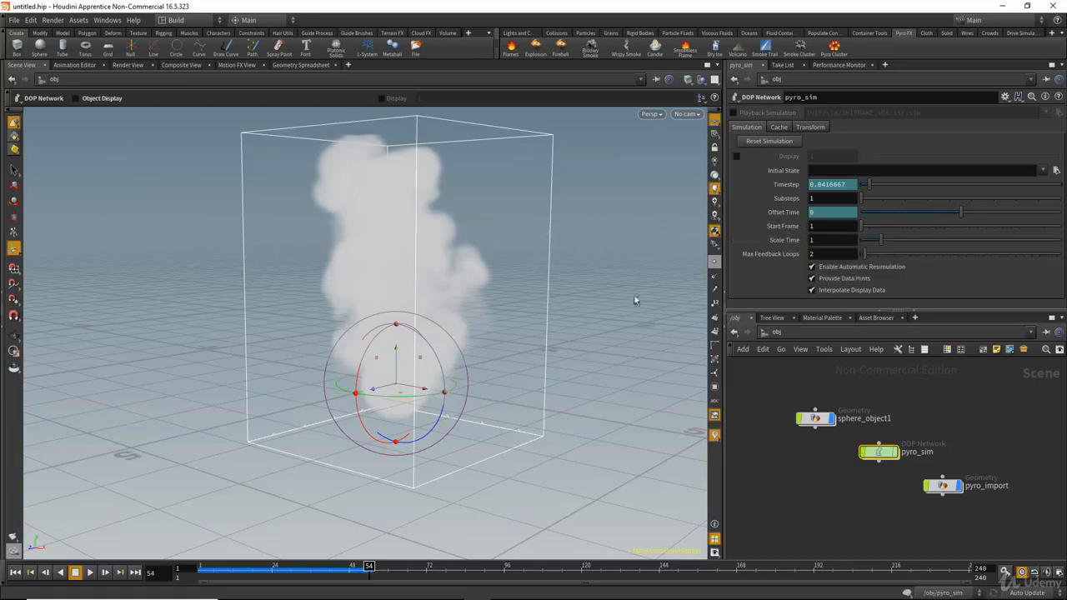
# Set the Start Frame of the pyro_sim network to 10.
pyautogui.moveTo(823, 226); pyautogui.dragTo(776, 227)
pyautogui.write('10')
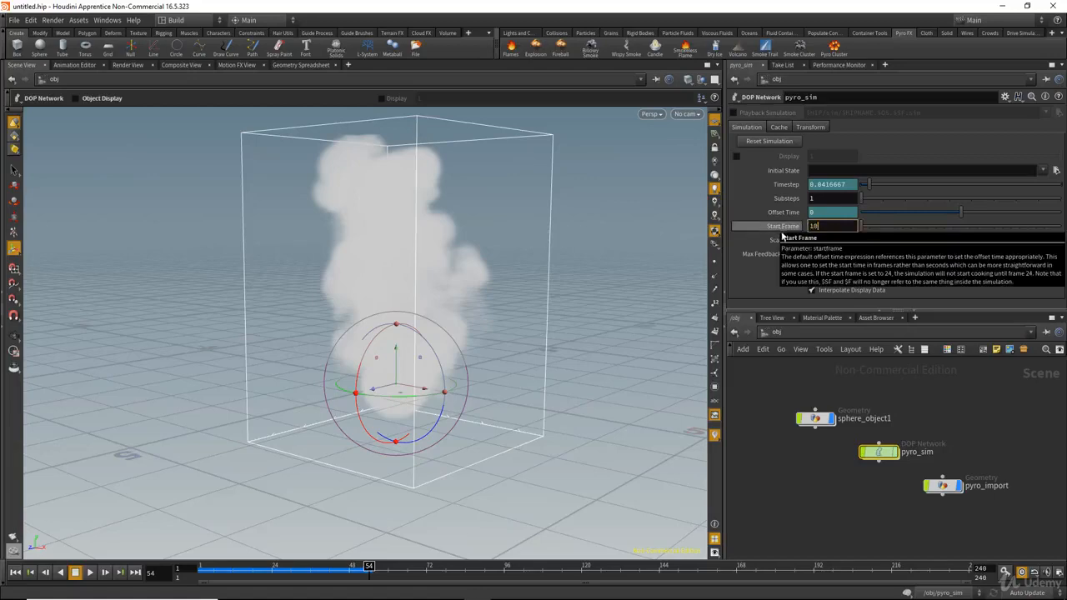
pyautogui.press('Return')
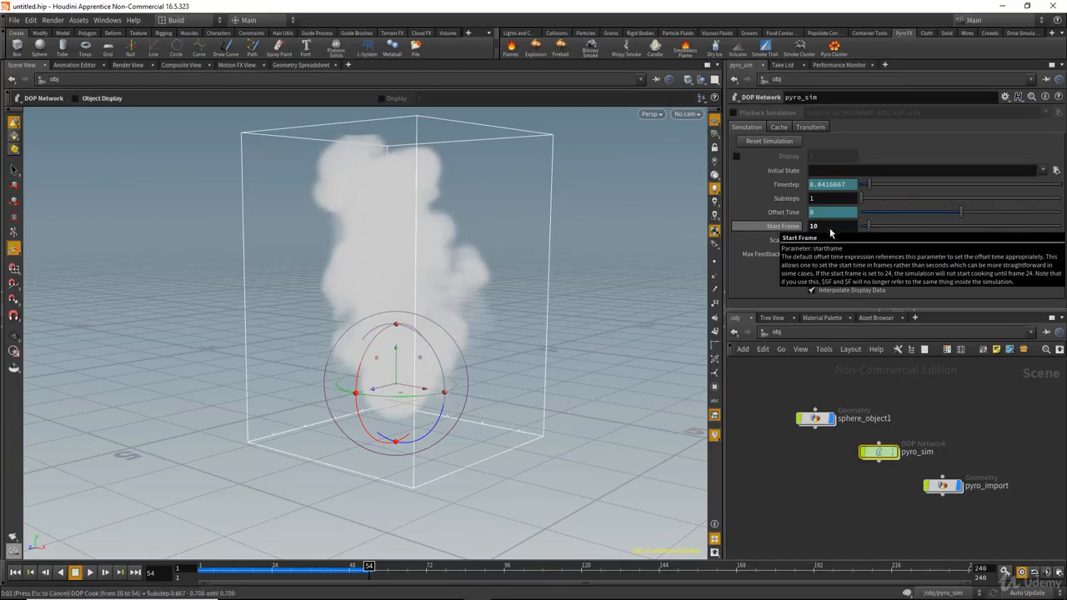
# Check the delayed simulation start by playing from frame 1, examining frame 10, and scrubbing back to frame 1.
pyautogui.click(14, 572)
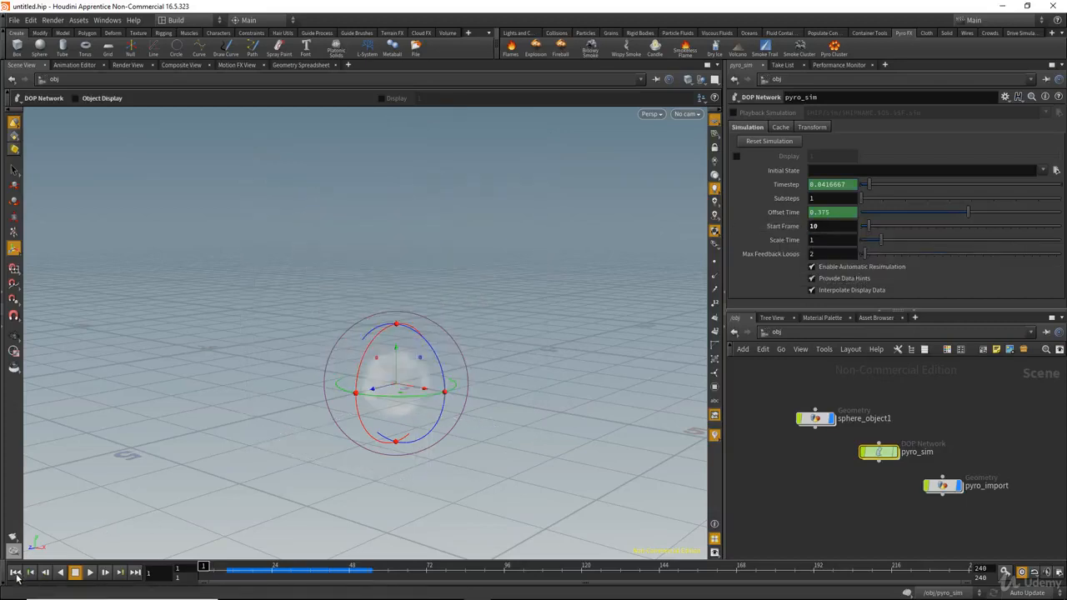
pyautogui.click(89, 572)
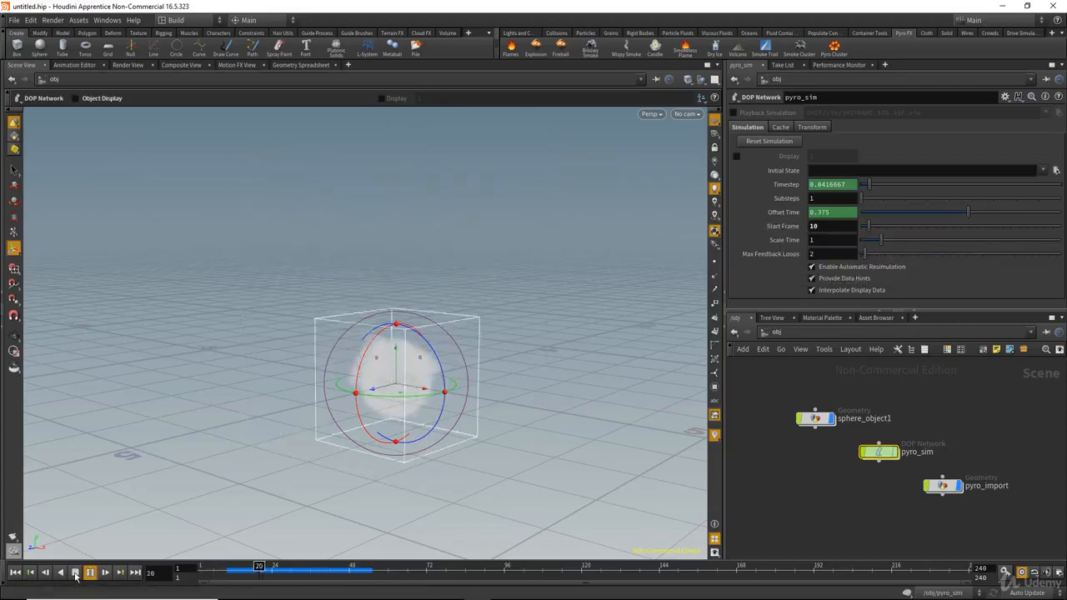
pyautogui.click(75, 572)
pyautogui.click(226, 569)
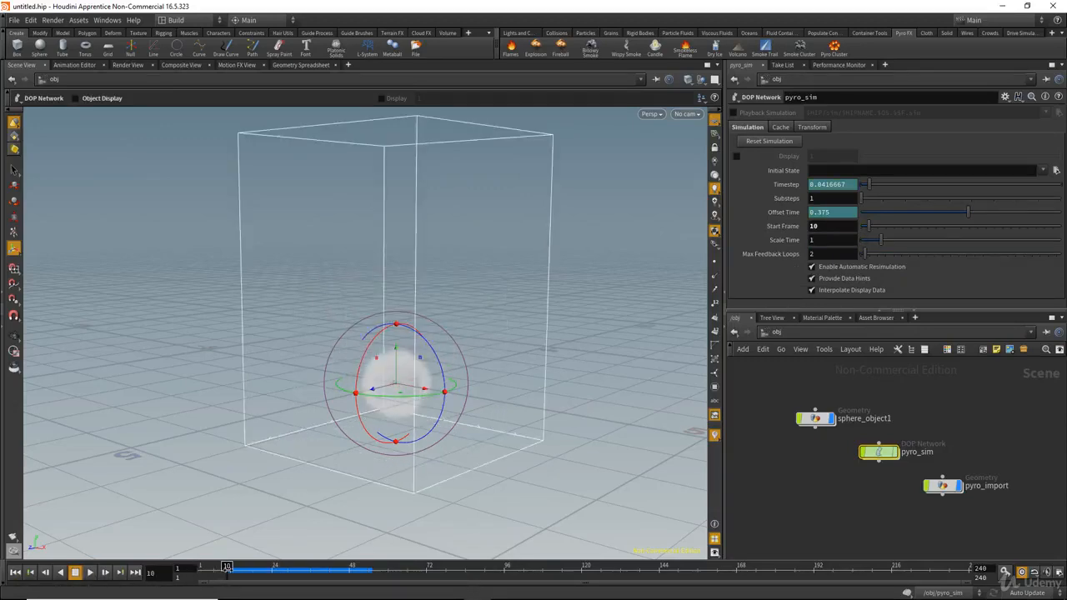
pyautogui.moveTo(226, 569); pyautogui.dragTo(172, 571)
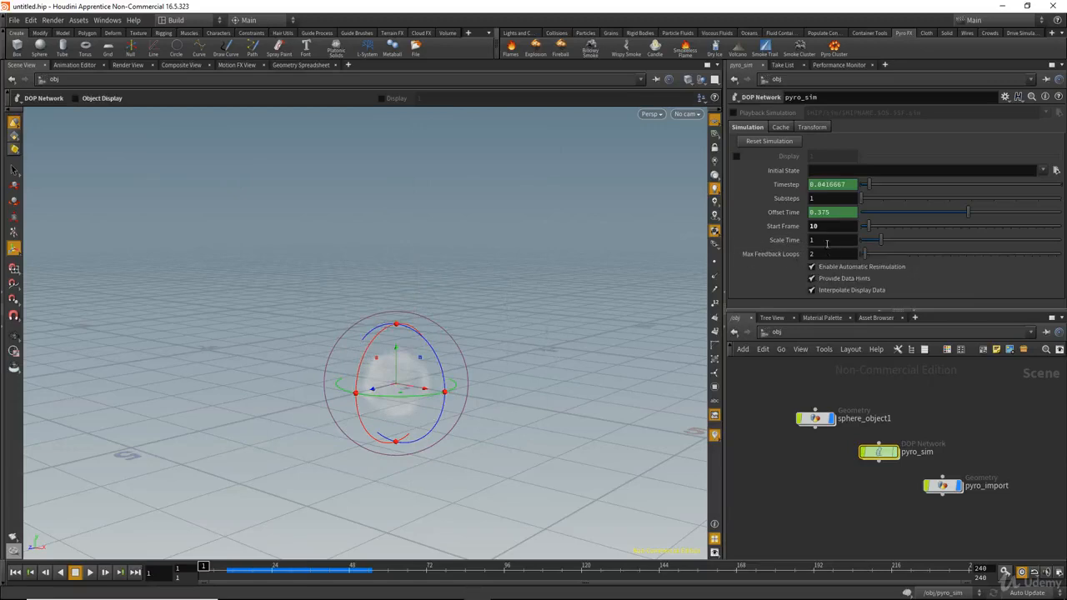
# Set pyro_sim's Scale Time to 2, play the simulation to about frame 33, and scrub back to frame 1.
pyautogui.click(790, 240)
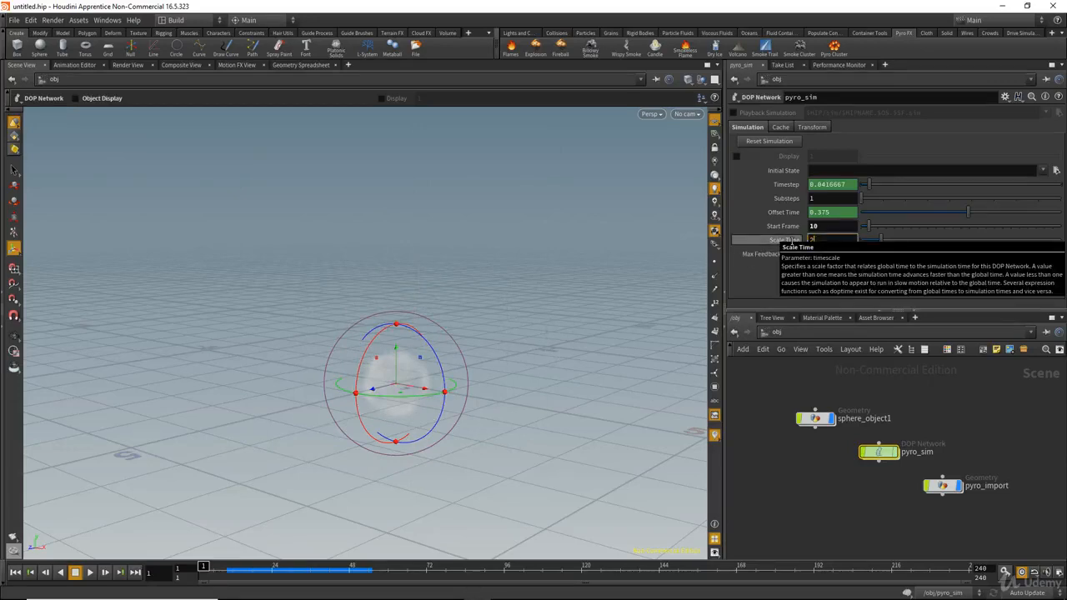
pyautogui.press('Return')
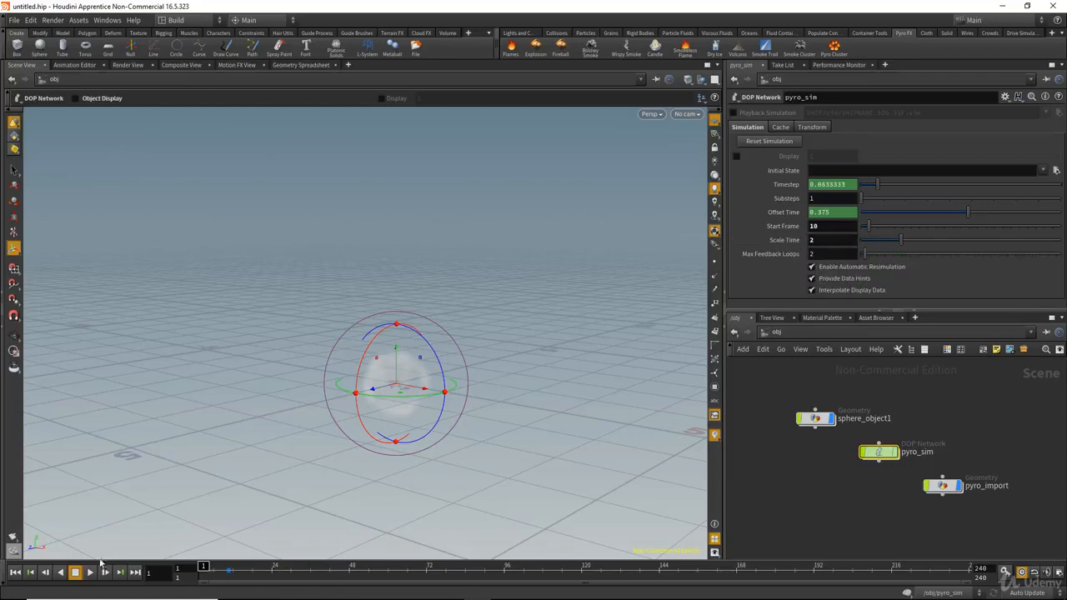
pyautogui.click(90, 572)
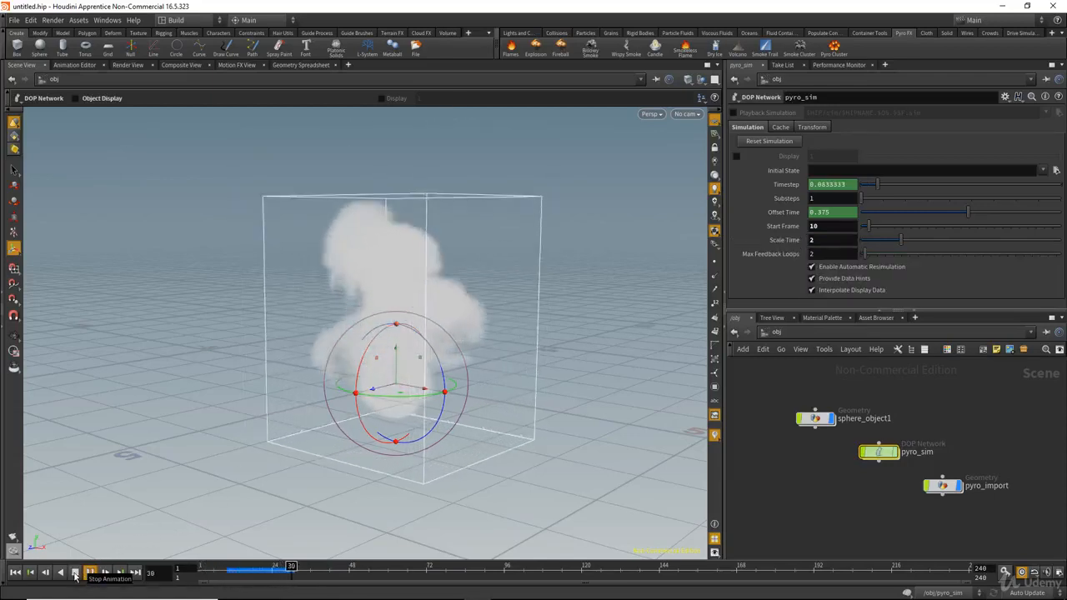
pyautogui.click(75, 573)
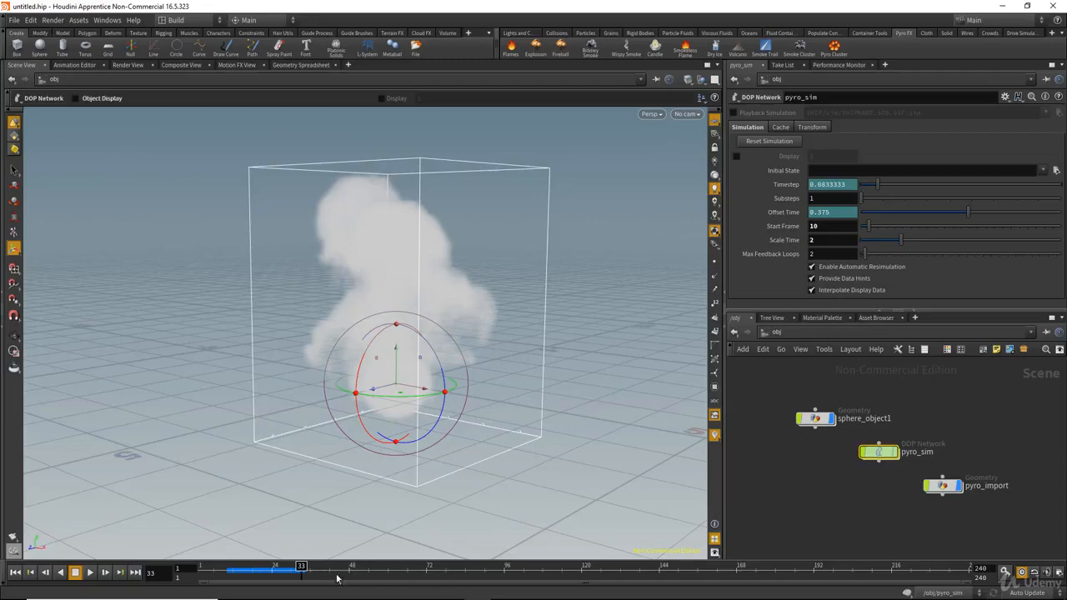
pyautogui.moveTo(296, 570); pyautogui.dragTo(143, 570)
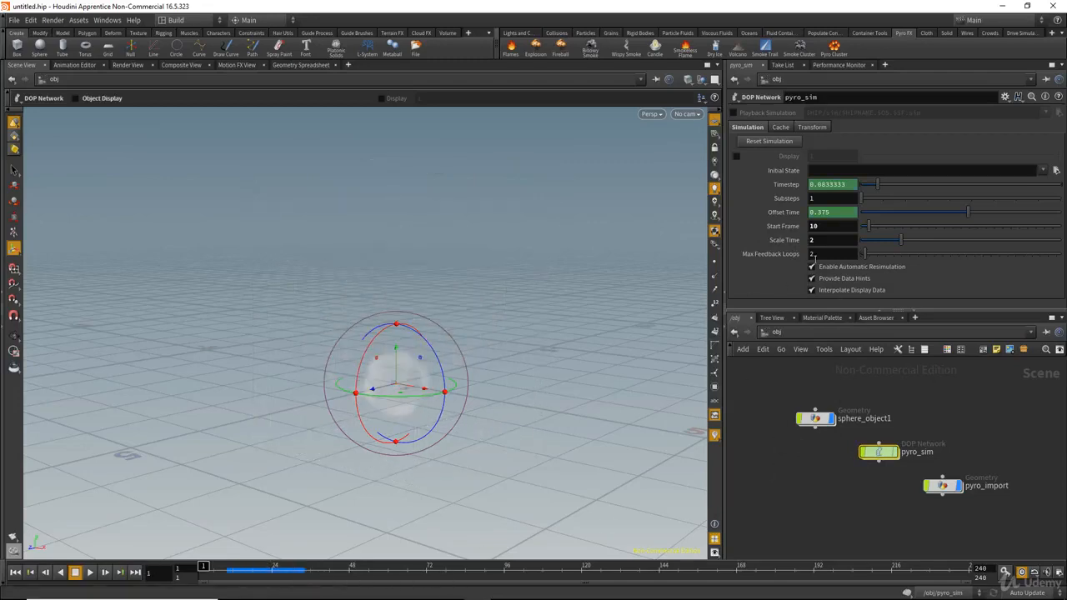
# Set pyro_sim's Scale Time back to 1.
pyautogui.click(827, 239)
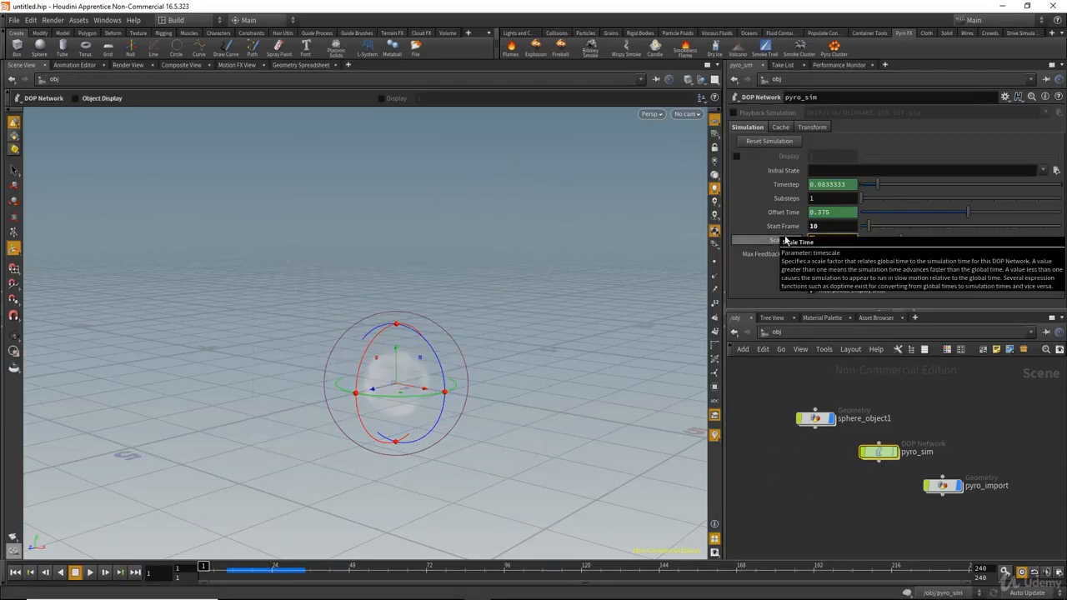
pyautogui.press('Return')
pyautogui.moveTo(822, 381); pyautogui.dragTo(851, 377, button='middle')
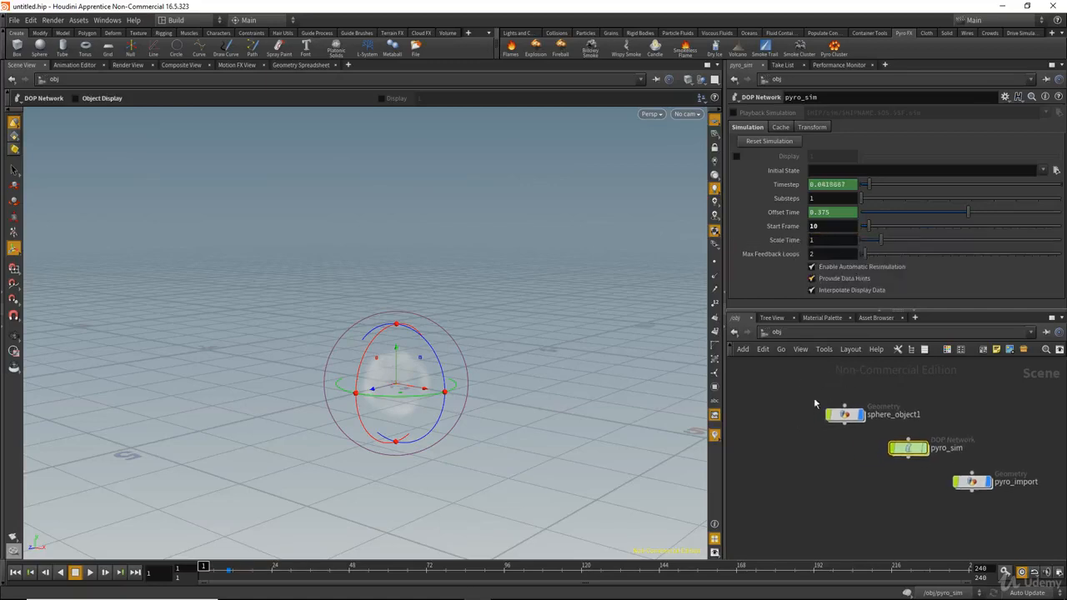
# Disable the dynamics simulation and play the timeline to about frame 34 to check the smoke's behaviour.
pyautogui.moveTo(856, 471); pyautogui.dragTo(842, 469, button='middle')
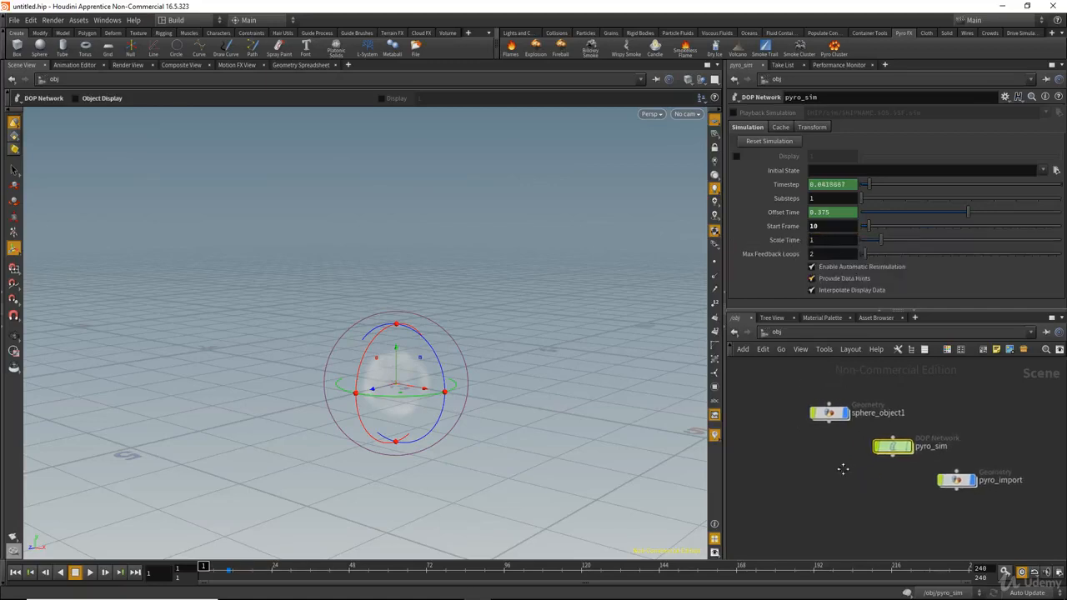
pyautogui.click(908, 593)
pyautogui.click(90, 572)
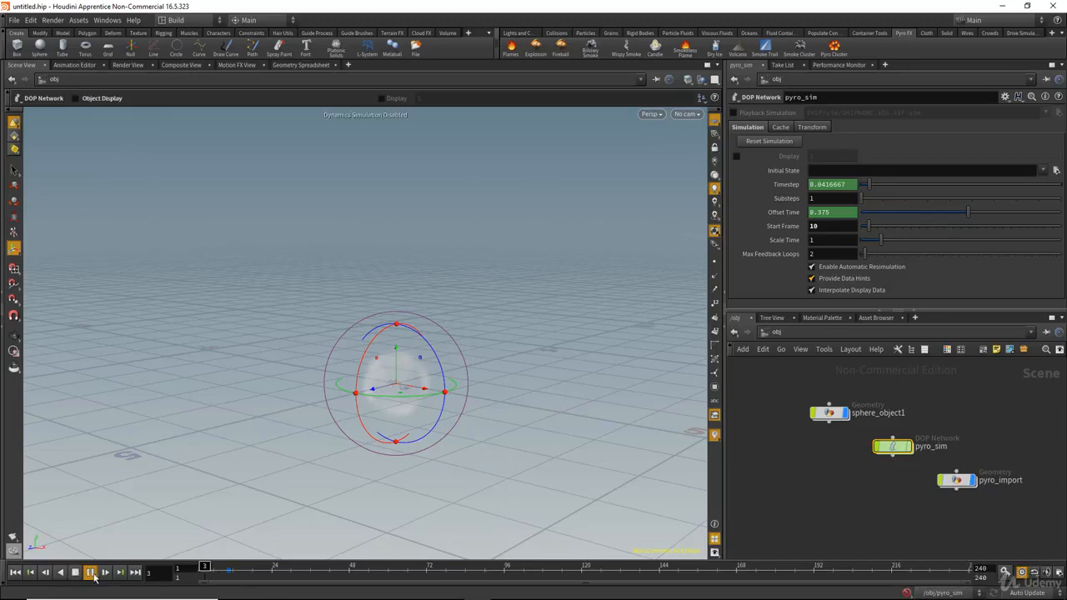
pyautogui.click(75, 572)
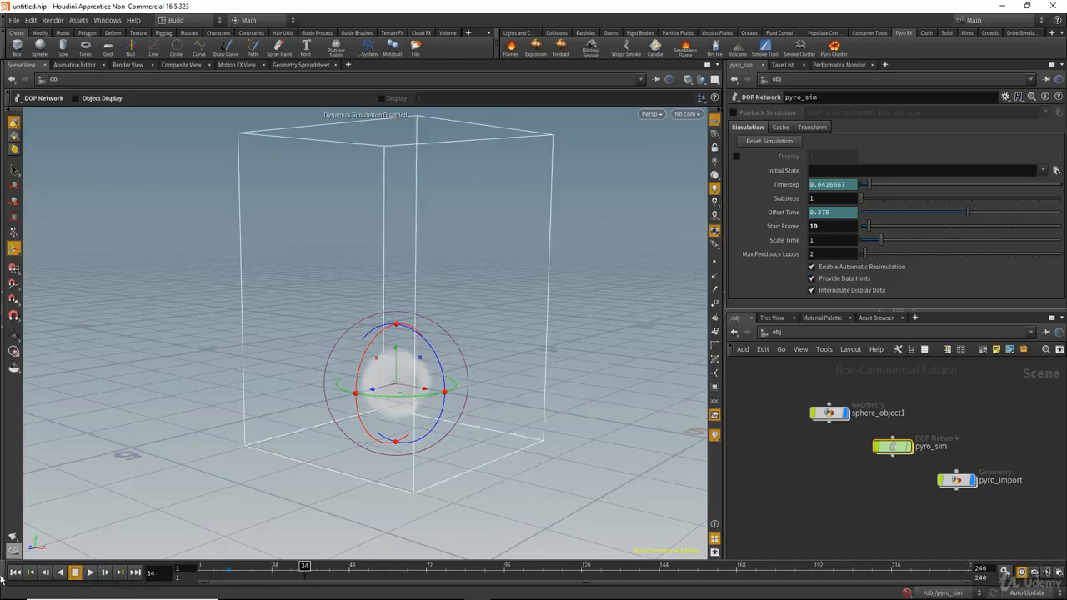
# Re-enable the simulation and play it from the first frame to about frame 66.
pyautogui.click(14, 574)
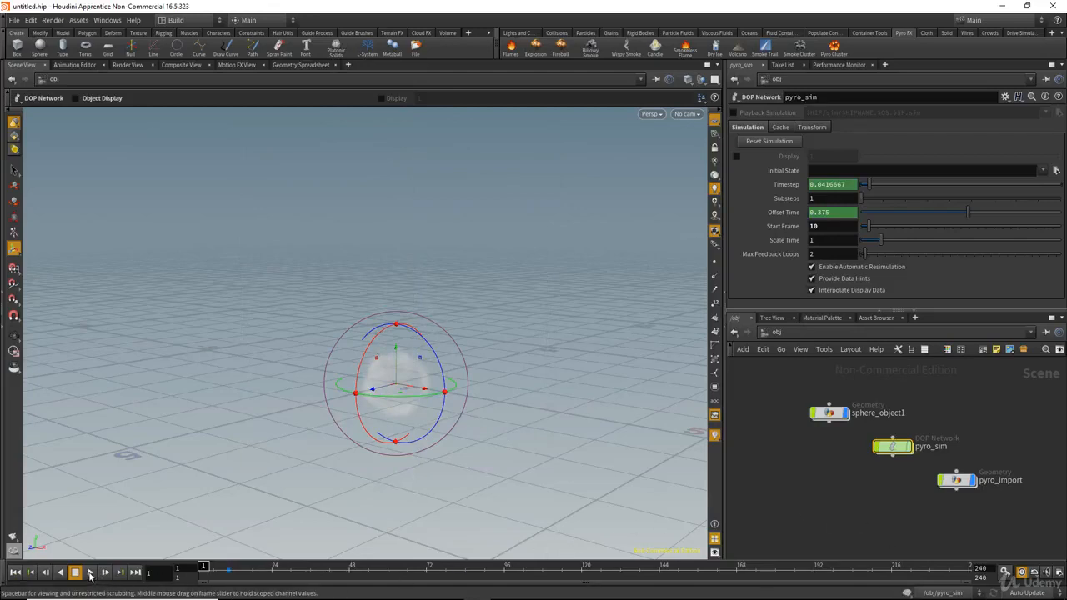
pyautogui.click(90, 573)
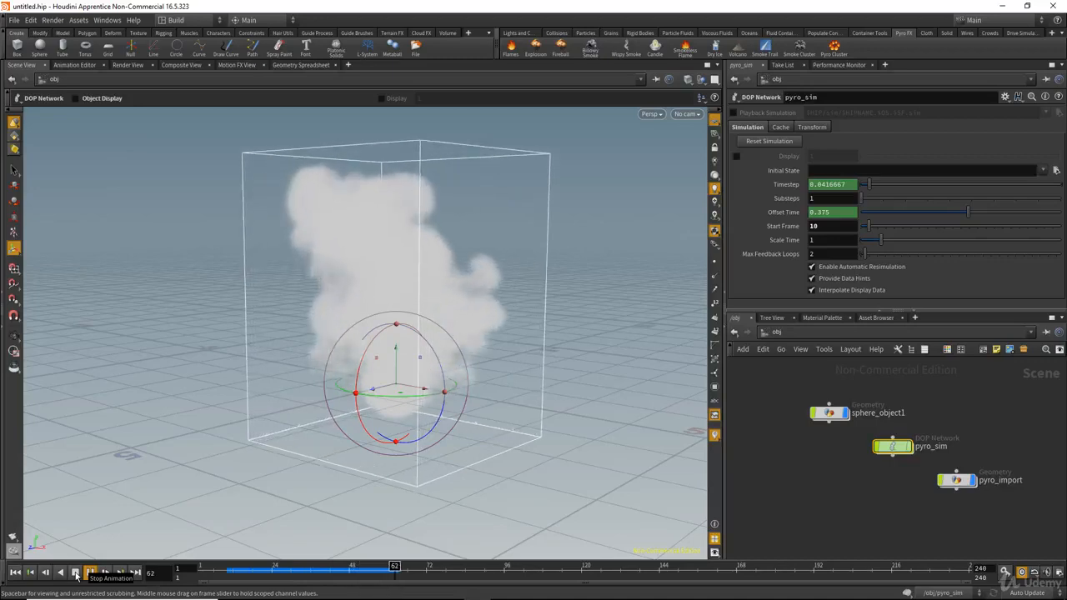
pyautogui.click(75, 574)
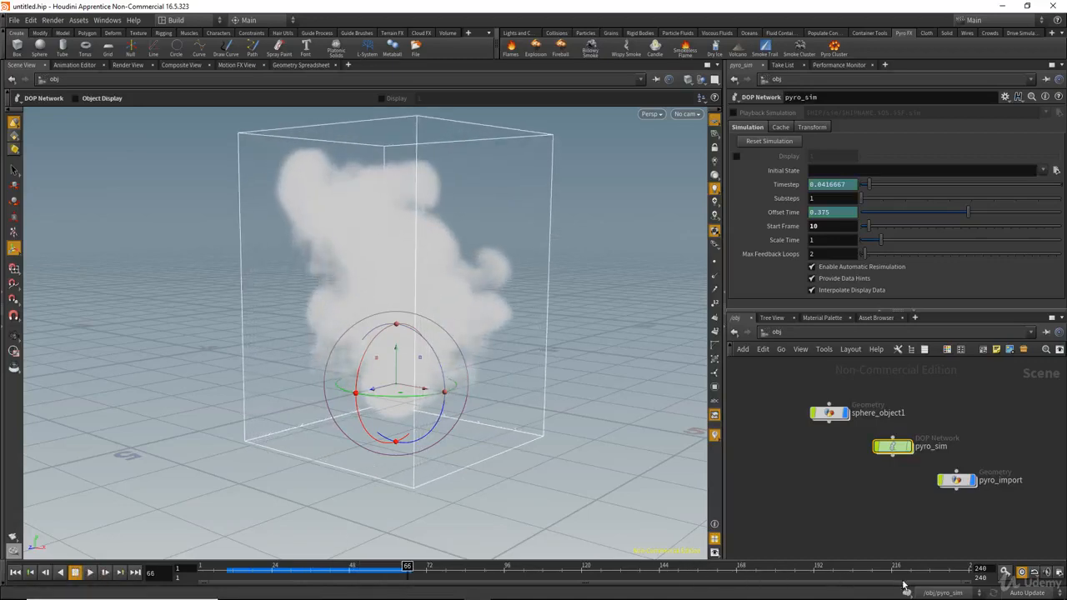
# Disable the simulation again, play back the cached frames to about frame 71, and return to frame 1.
pyautogui.click(15, 573)
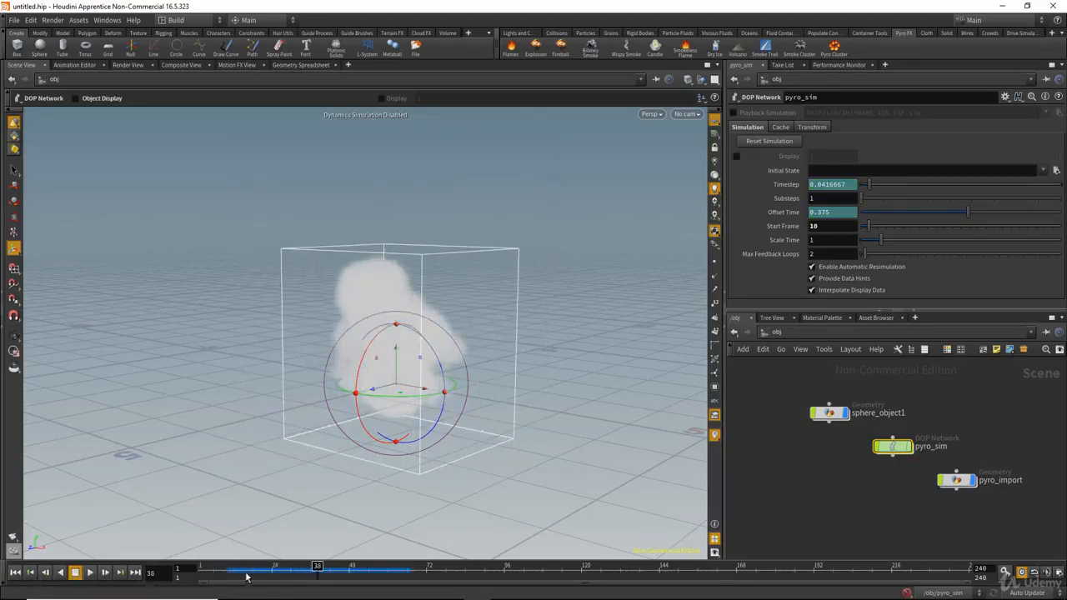
pyautogui.click(75, 573)
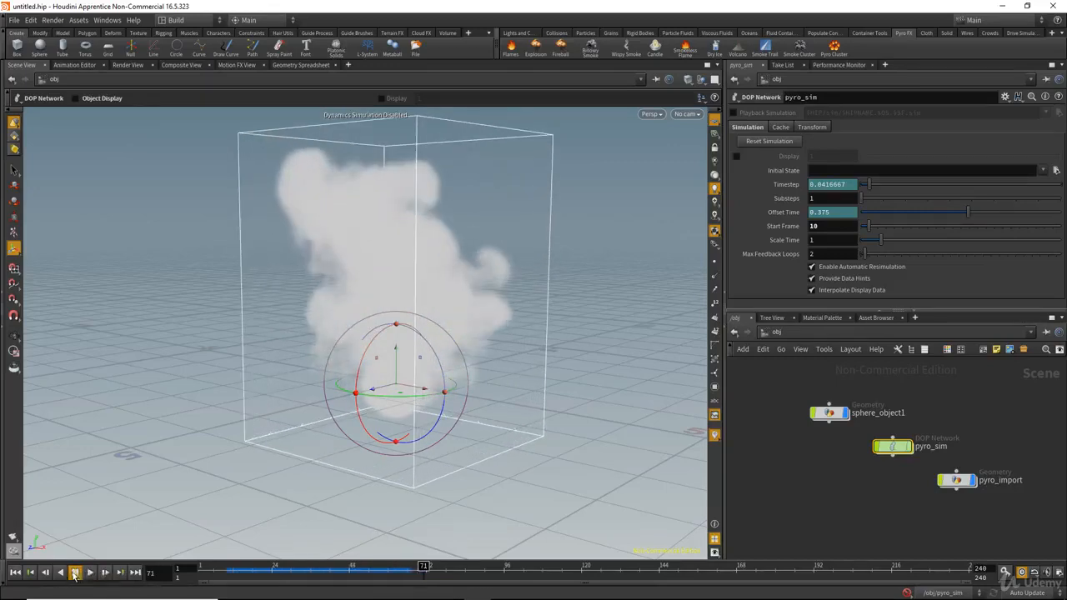
pyautogui.click(15, 572)
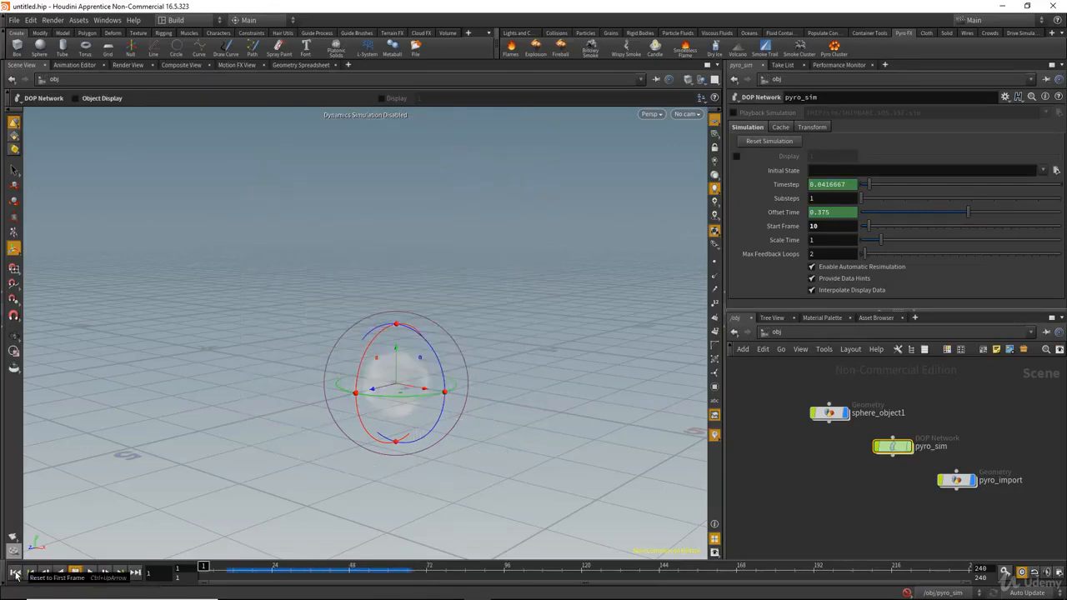
# Set pyro_sim's Start Frame back to 1.
pyautogui.click(813, 227)
pyautogui.write('1')
pyautogui.press('Return')
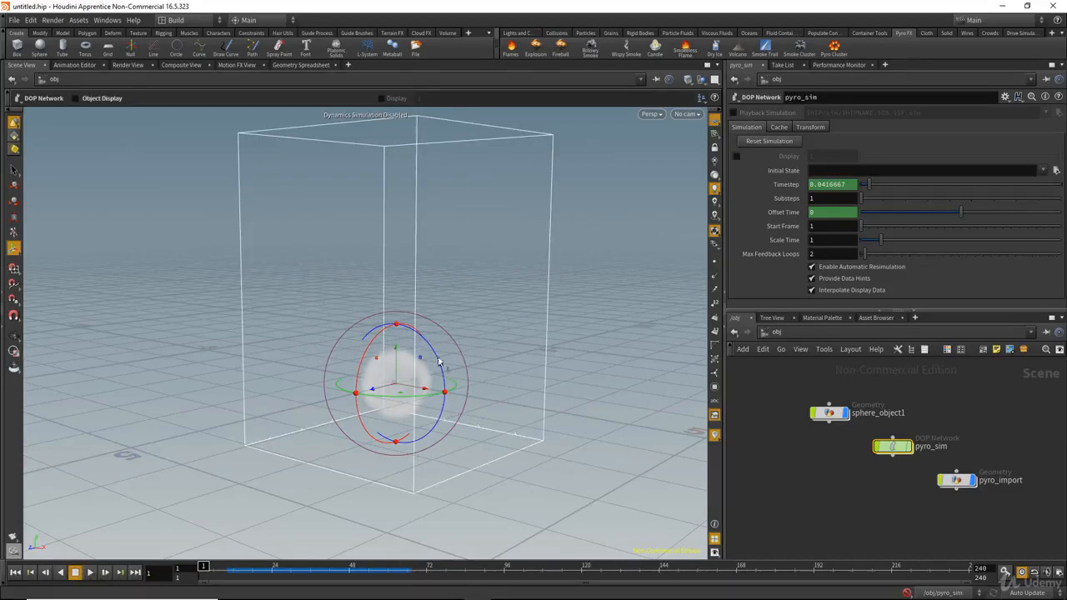
# Add a point light at its default position at the scene origin.
pyautogui.click(516, 33)
pyautogui.click(541, 48)
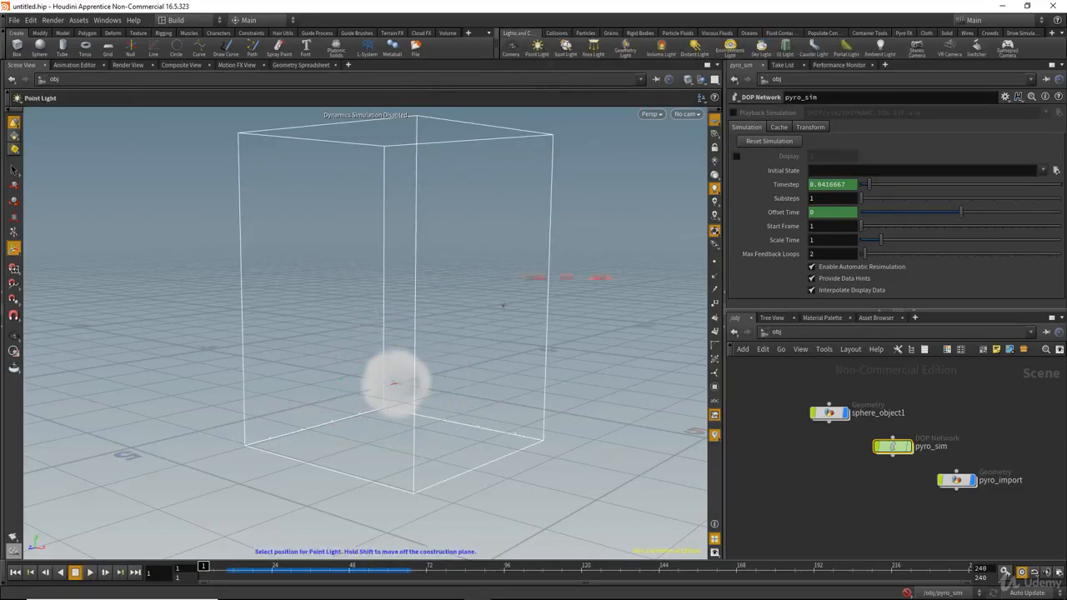
pyautogui.press('Return')
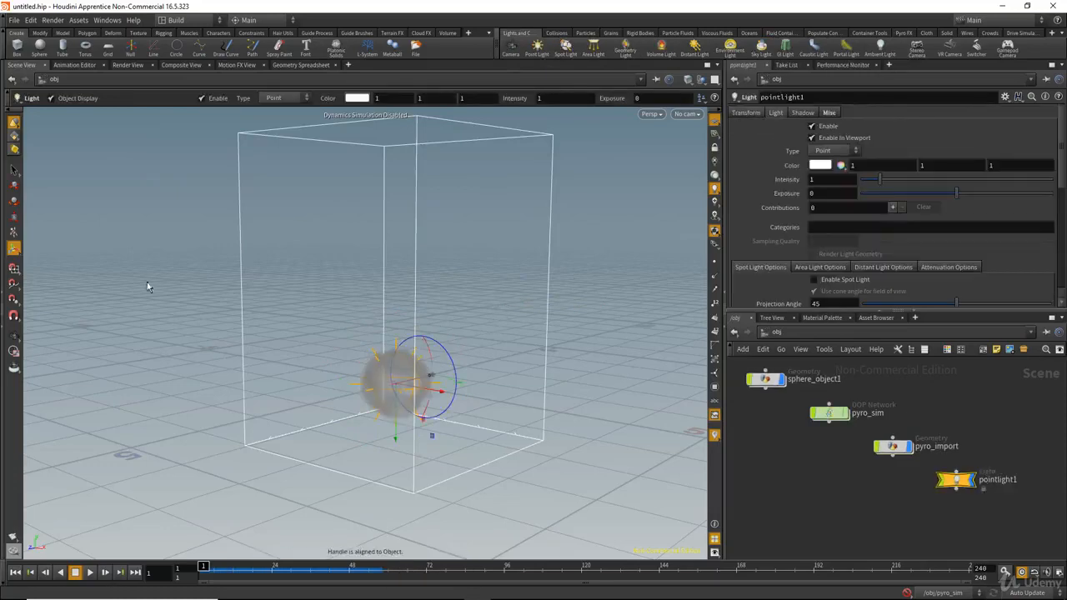
# Move the point light up and sideways to an upper corner of the smoke's bounding box.
pyautogui.keyDown('alt'); pyautogui.moveTo(392, 289); pyautogui.dragTo(422, 398); pyautogui.keyUp('alt')
pyautogui.keyDown('alt'); pyautogui.moveTo(385, 365); pyautogui.dragTo(349, 383); pyautogui.keyUp('alt')
pyautogui.moveTo(337, 267); pyautogui.dragTo(333, 327)
pyautogui.moveTo(345, 214); pyautogui.dragTo(311, 235)
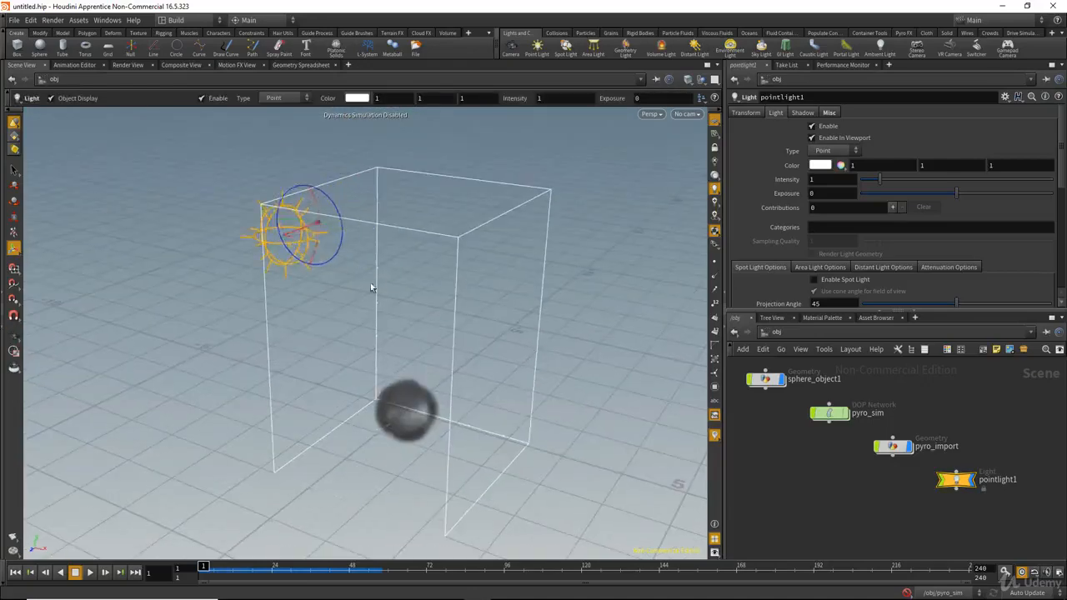
# Scrub the timeline to about frame 46 and examine how the point light shades the smoke.
pyautogui.keyDown('alt'); pyautogui.moveTo(372, 288); pyautogui.dragTo(403, 225); pyautogui.keyUp('alt')
pyautogui.moveTo(261, 571); pyautogui.dragTo(336, 565)
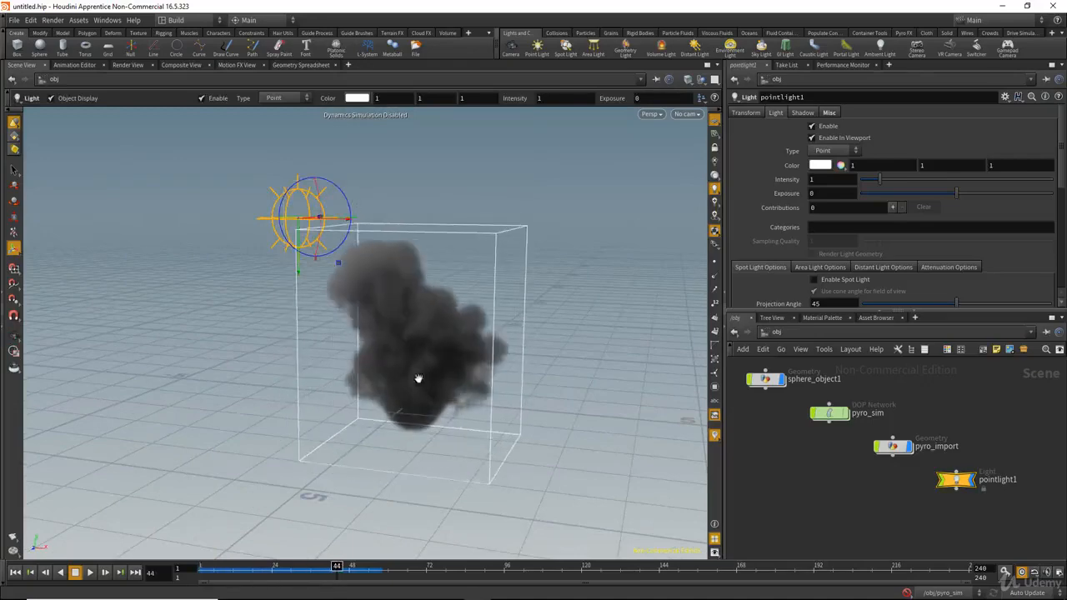
pyautogui.keyDown('alt'); pyautogui.moveTo(416, 376); pyautogui.dragTo(415, 428); pyautogui.keyUp('alt')
pyautogui.press('Return')
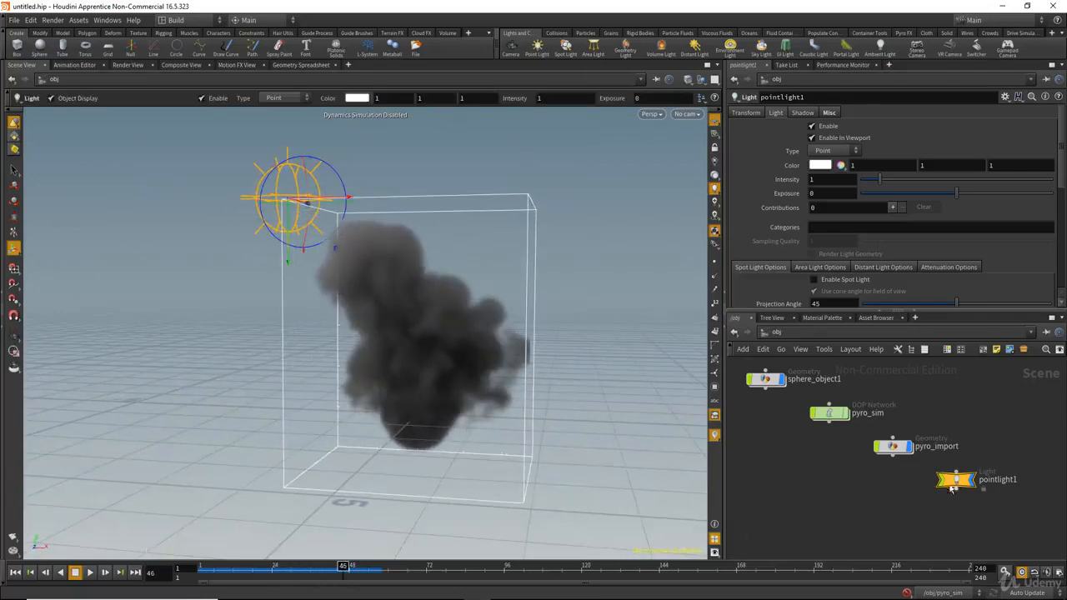
# Turn off pointlight1's display, switch to the Select tool, and play the smoke to about frame 59.
pyautogui.moveTo(978, 489)
pyautogui.click(979, 466)
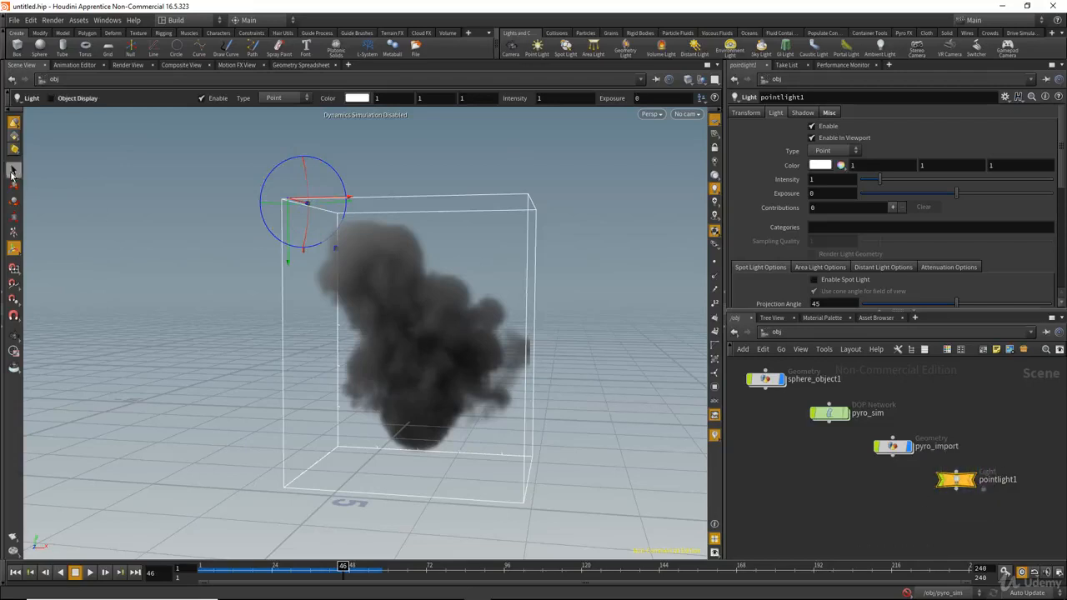
pyautogui.click(12, 171)
pyautogui.click(87, 573)
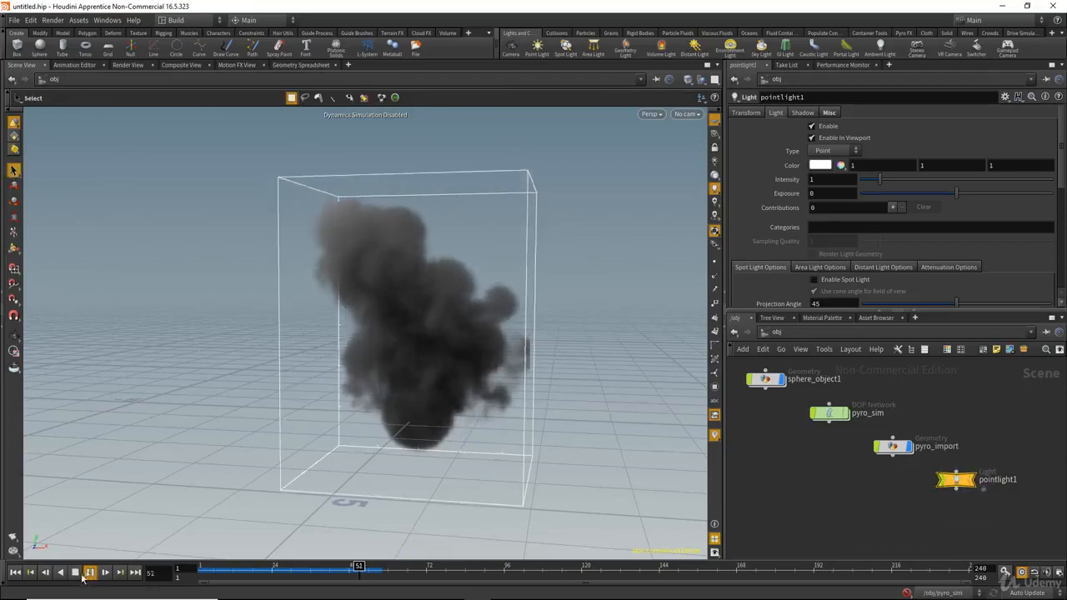
pyautogui.click(76, 573)
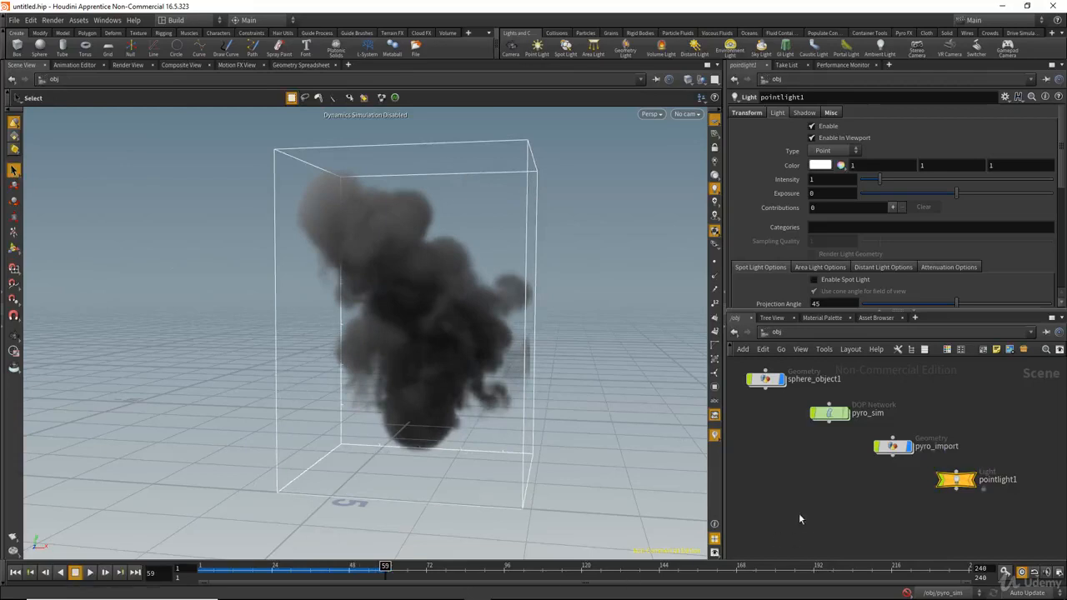
# Move the pointlight1 node well away from the three smoke nodes in the network.
pyautogui.moveTo(878, 520); pyautogui.dragTo(864, 514, button='middle')
pyautogui.moveTo(942, 474); pyautogui.dragTo(1041, 516)
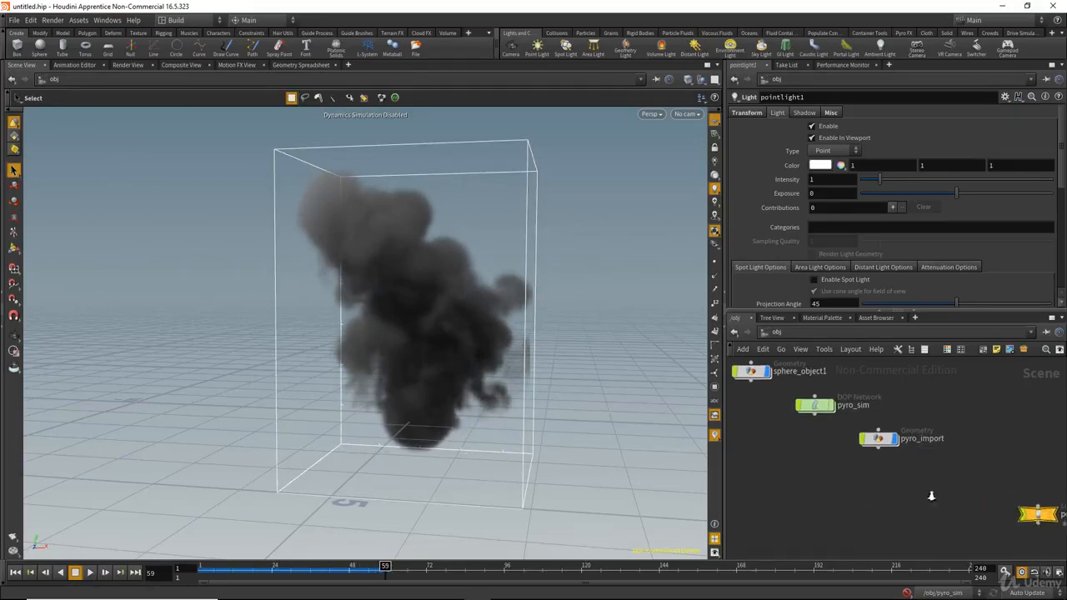
pyautogui.scroll(-3, 908, 499)
pyautogui.moveTo(908, 498); pyautogui.dragTo(960, 526, button='middle')
pyautogui.scroll(1, 903, 505)
pyautogui.moveTo(847, 481); pyautogui.dragTo(859, 489, button='middle')
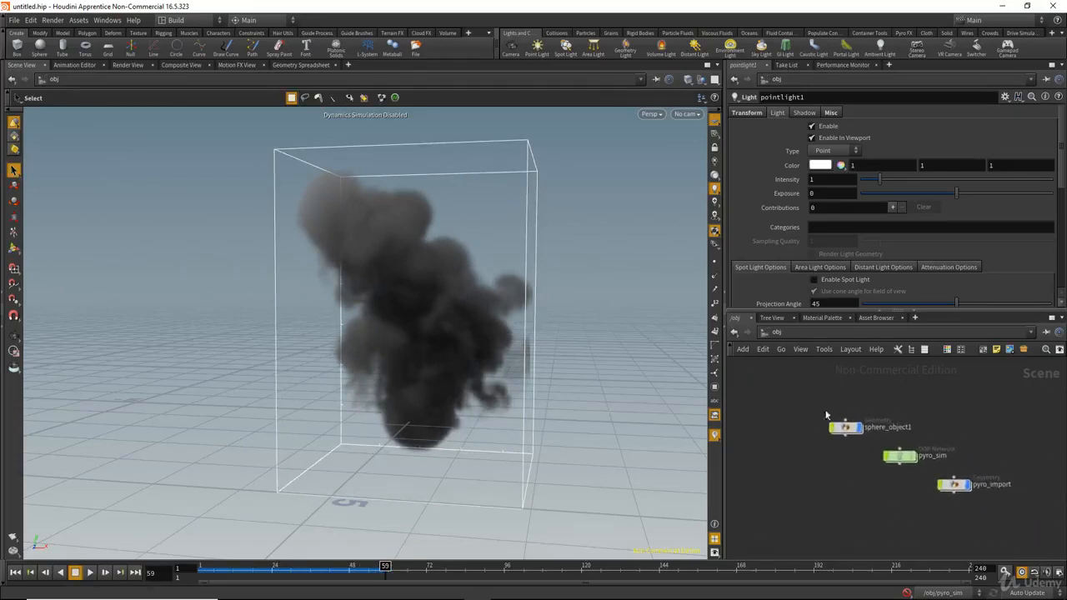
# Reposition the sphere_object1 node slightly and place the pyro_sim node directly beneath it.
pyautogui.moveTo(793, 388); pyautogui.dragTo(827, 397)
pyautogui.moveTo(854, 443); pyautogui.dragTo(863, 455, button='middle')
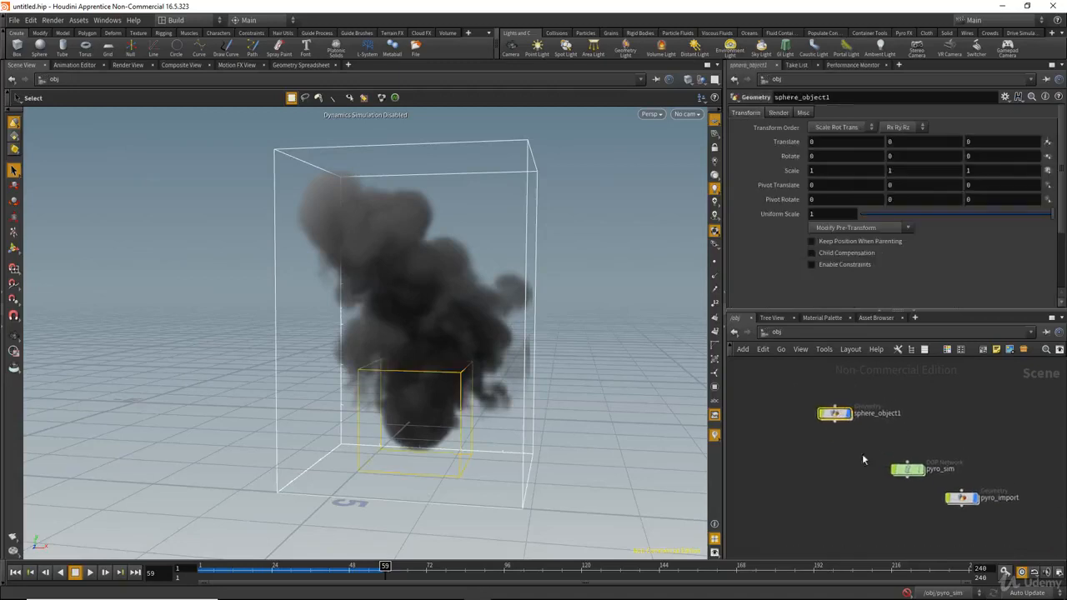
pyautogui.moveTo(837, 417); pyautogui.dragTo(855, 421)
pyautogui.scroll(1, 857, 421)
pyautogui.moveTo(852, 460); pyautogui.dragTo(842, 450, button='middle')
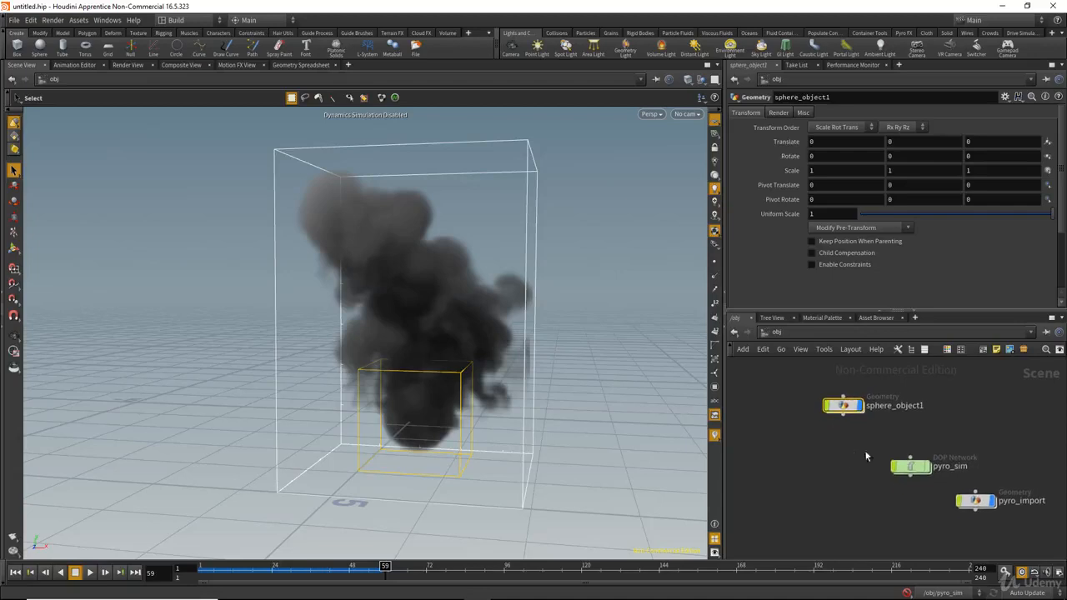
pyautogui.moveTo(914, 473); pyautogui.dragTo(863, 487)
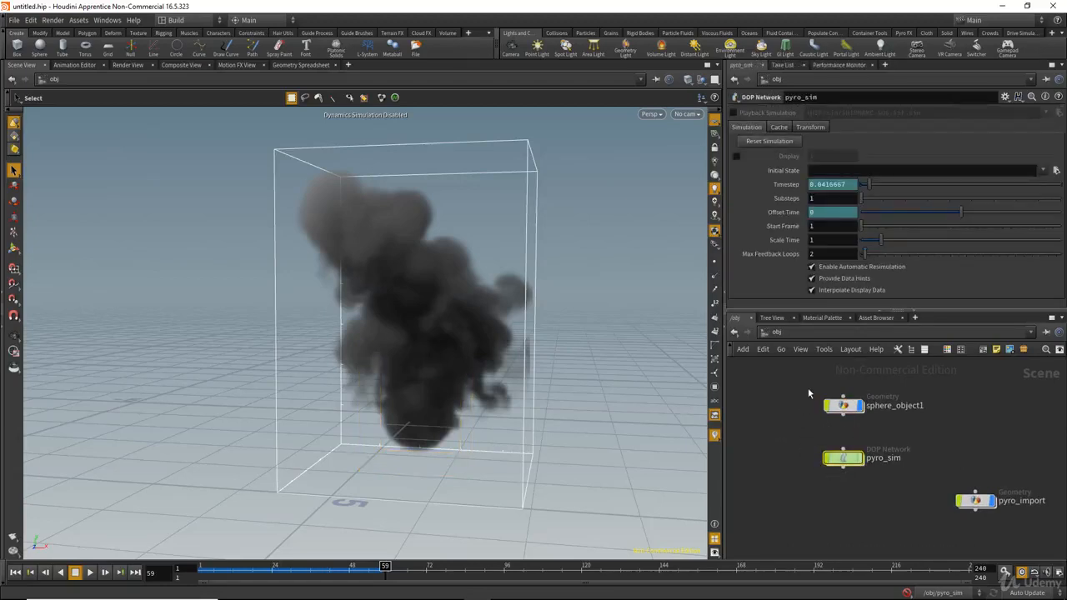
# Select sphere_object1 and pyro_sim in turn to review the source geometry and its DOP network.
pyautogui.moveTo(808, 388); pyautogui.dragTo(844, 422)
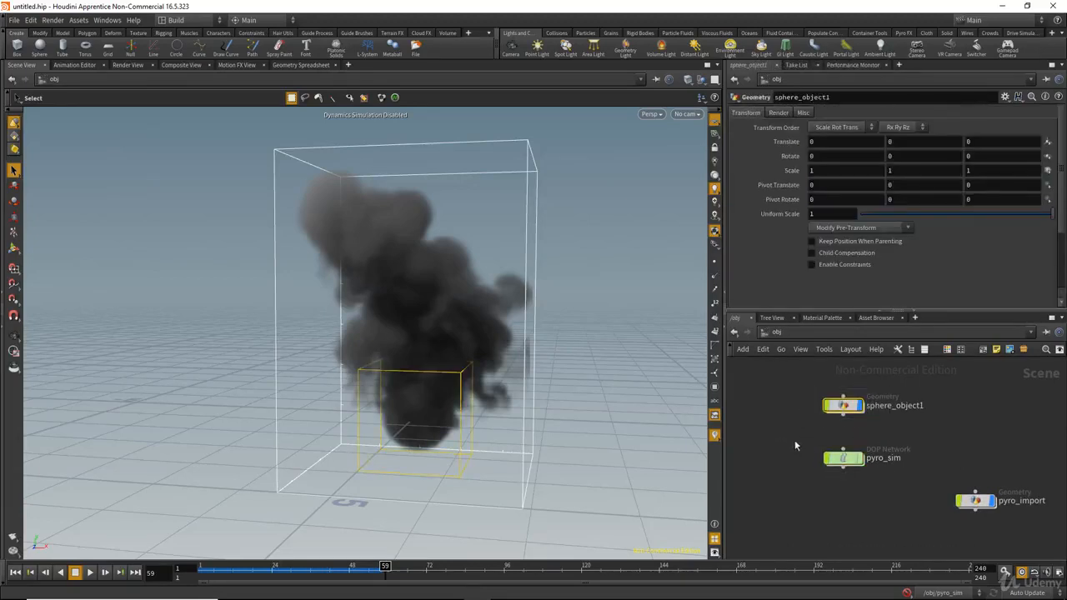
pyautogui.moveTo(860, 474)
pyautogui.mouseDown()
pyautogui.moveTo(885, 477)
pyautogui.moveTo(848, 481)
pyautogui.mouseUp()
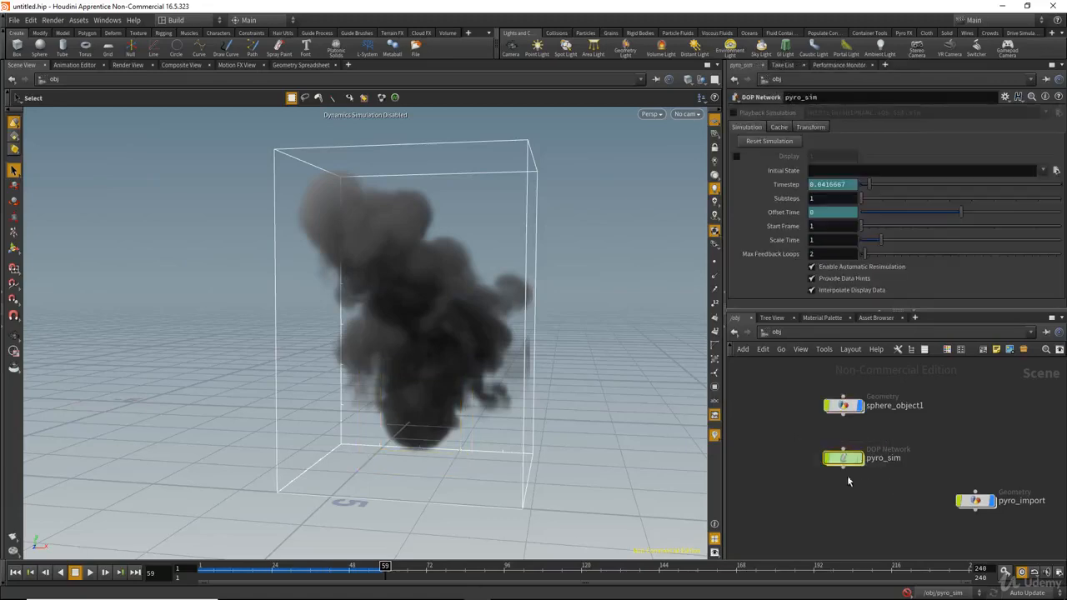
pyautogui.moveTo(803, 391); pyautogui.dragTo(886, 427)
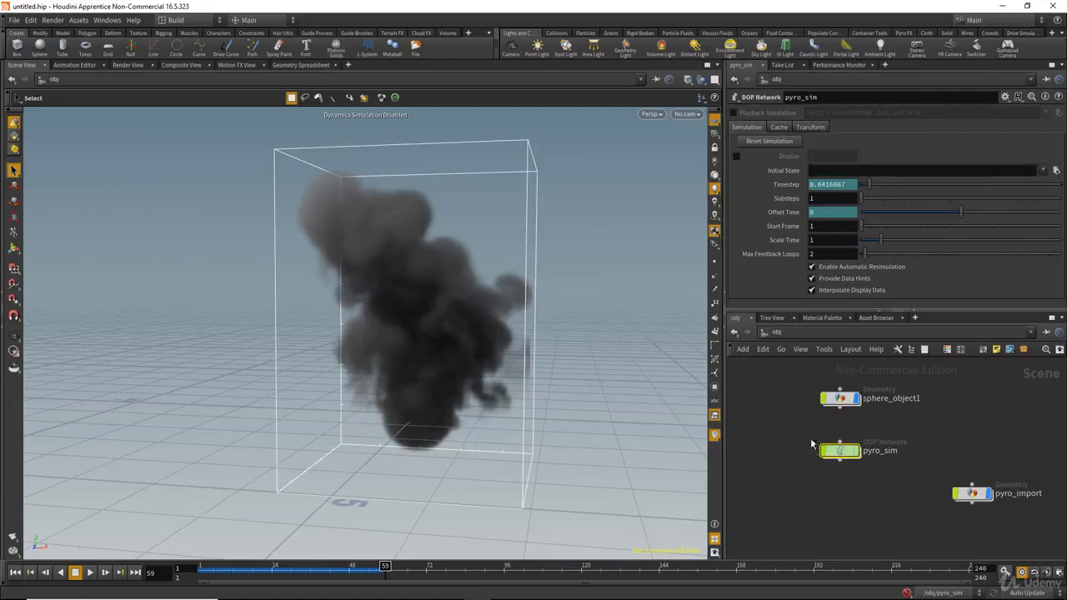
pyautogui.moveTo(809, 434); pyautogui.dragTo(873, 472)
# Move the pyro_import node directly beneath pyro_sim, aligning the three nodes in a column.
pyautogui.moveTo(969, 497); pyautogui.dragTo(864, 511)
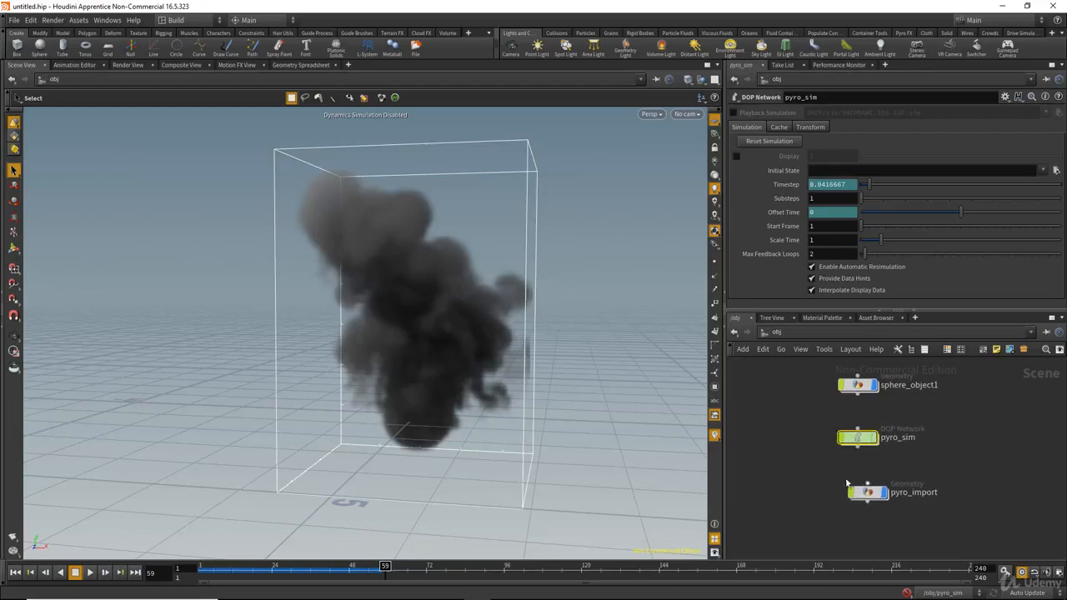
pyautogui.moveTo(877, 495); pyautogui.dragTo(851, 498)
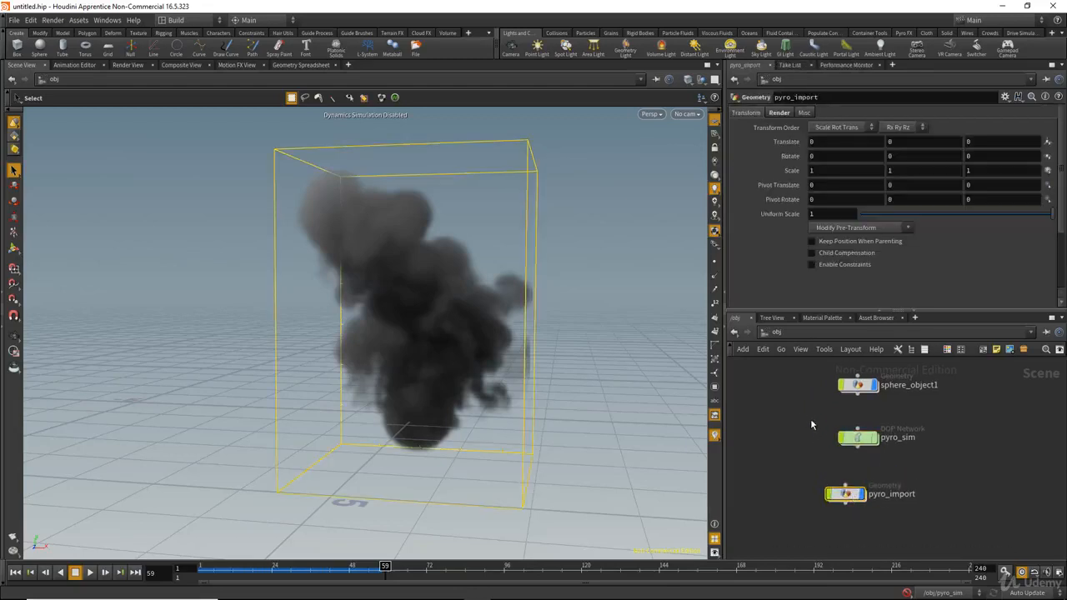
pyautogui.moveTo(814, 420); pyautogui.dragTo(897, 460)
pyautogui.moveTo(854, 496); pyautogui.dragTo(868, 500)
pyautogui.moveTo(808, 473); pyautogui.dragTo(885, 522)
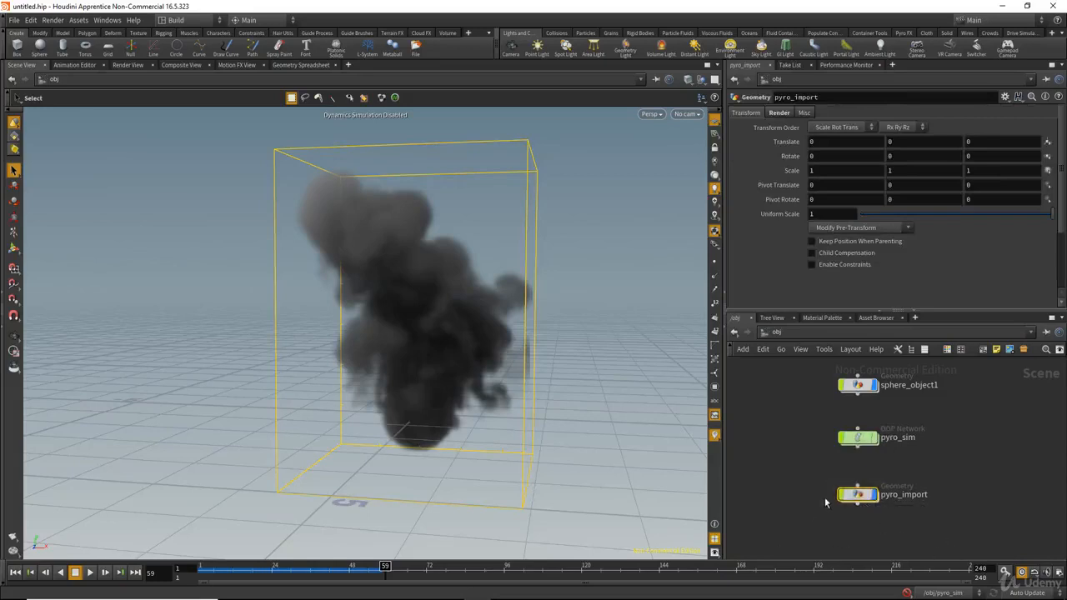
# Turn off pyro_import's display and turn on pyro_sim's display to view the smoke from the DOP network.
pyautogui.moveTo(876, 499)
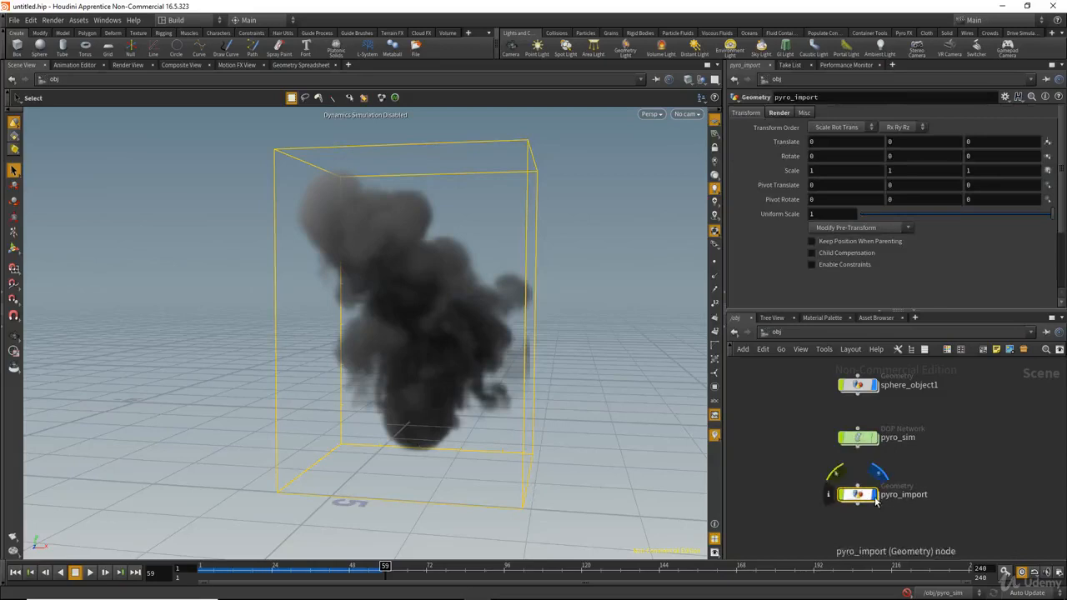
pyautogui.scroll(3, 876, 499)
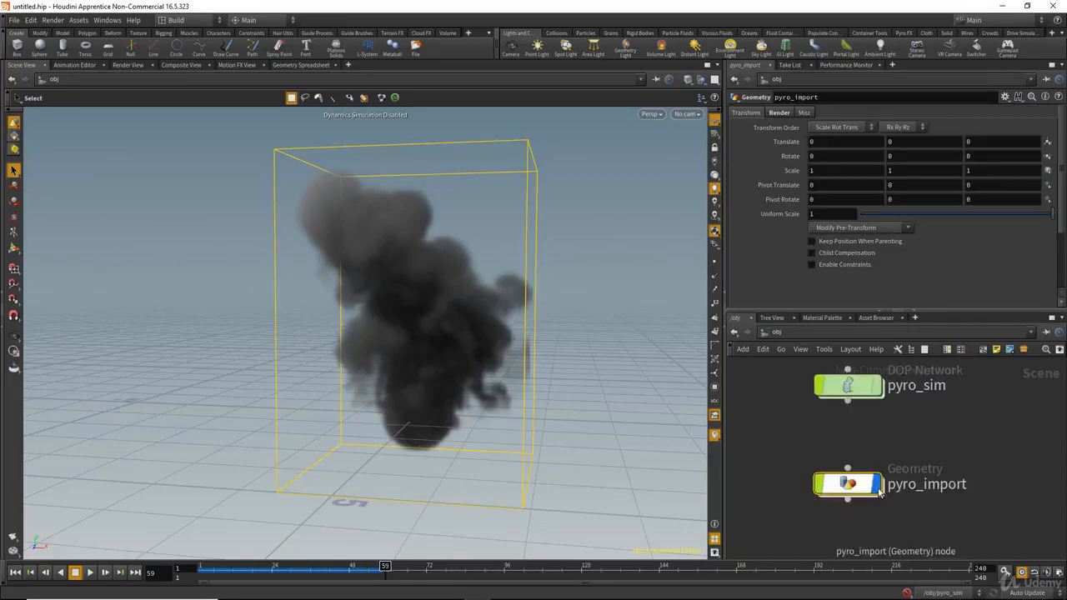
pyautogui.click(878, 493)
pyautogui.moveTo(853, 394); pyautogui.dragTo(866, 439, button='middle')
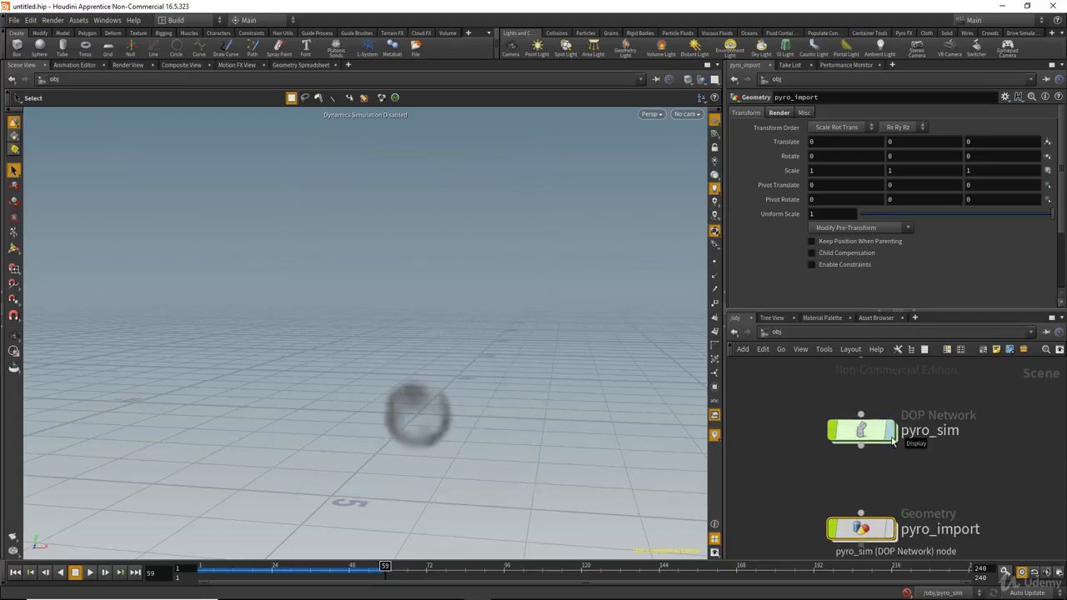
pyautogui.click(891, 433)
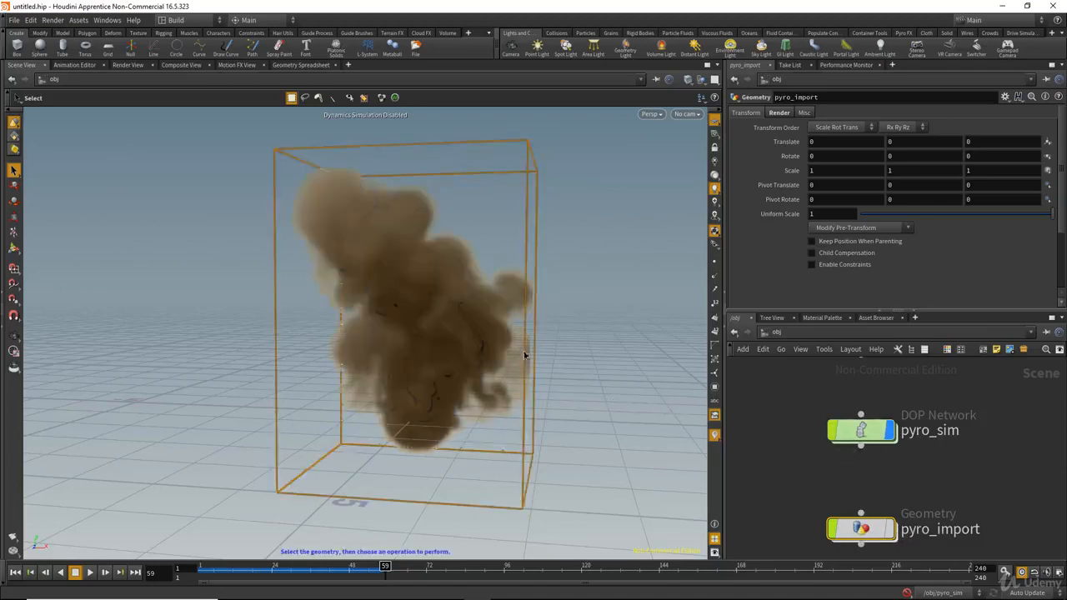
# Turn off pyro_sim's display and turn pyro_import's display back on.
pyautogui.scroll(-2, 795, 467)
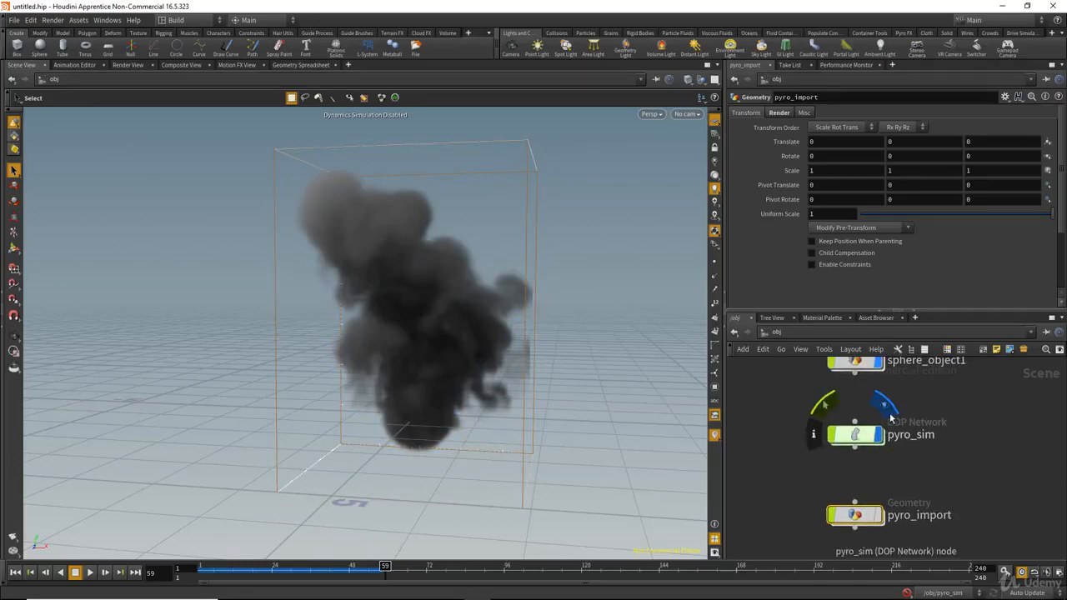
pyautogui.click(886, 408)
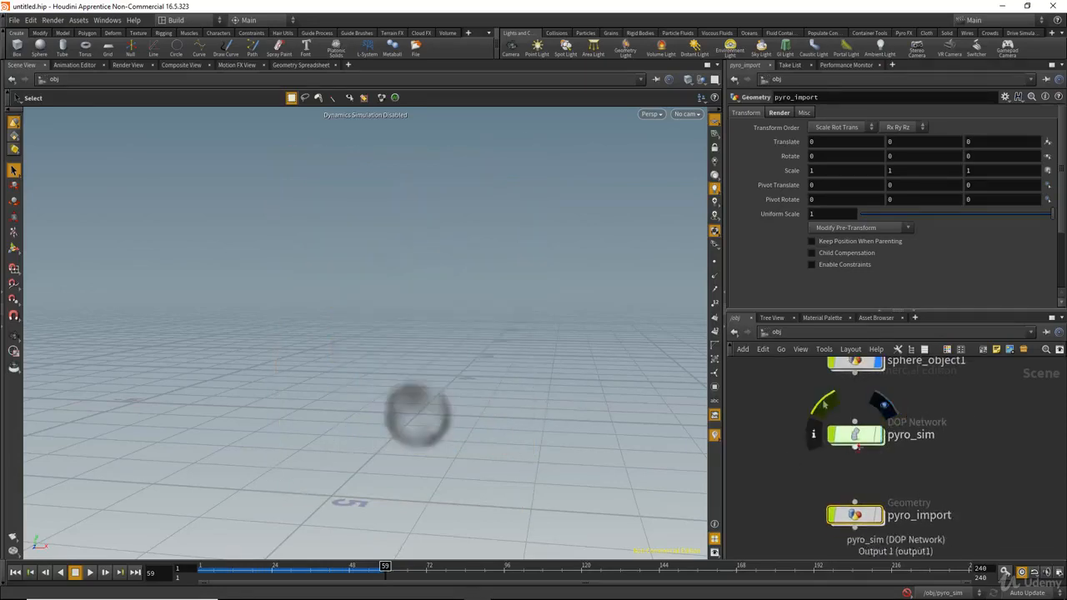
pyautogui.scroll(-2, 914, 455)
pyautogui.scroll(3, 919, 525)
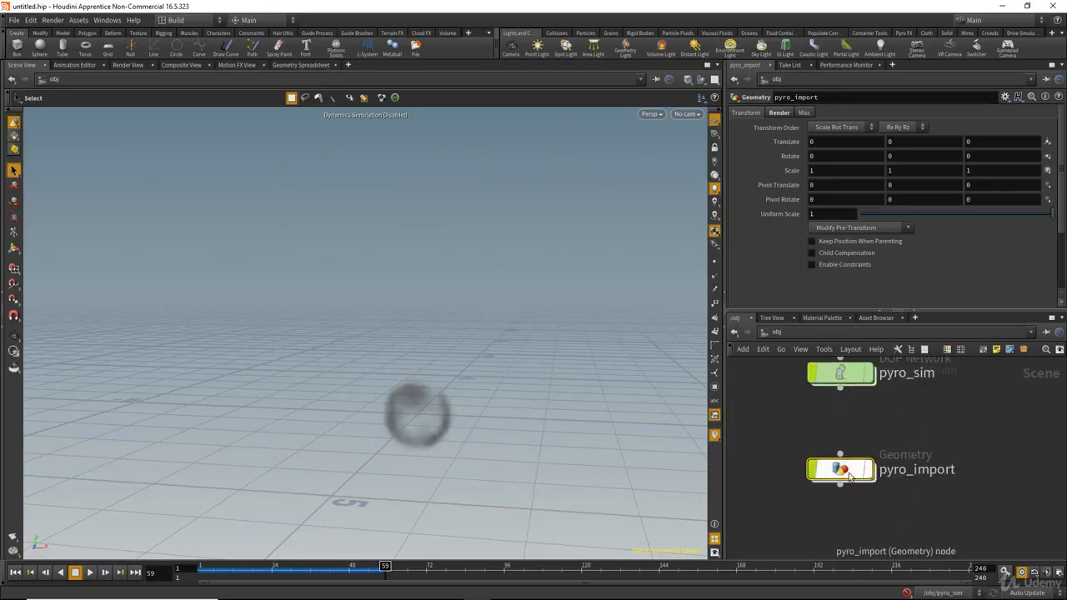
pyautogui.click(872, 470)
pyautogui.scroll(-2, 898, 478)
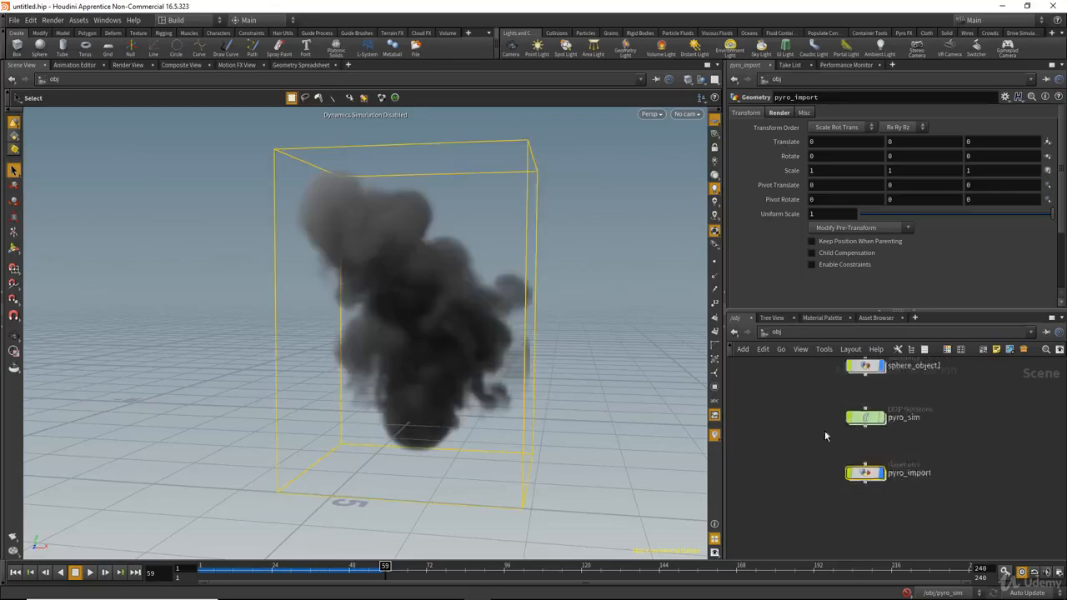